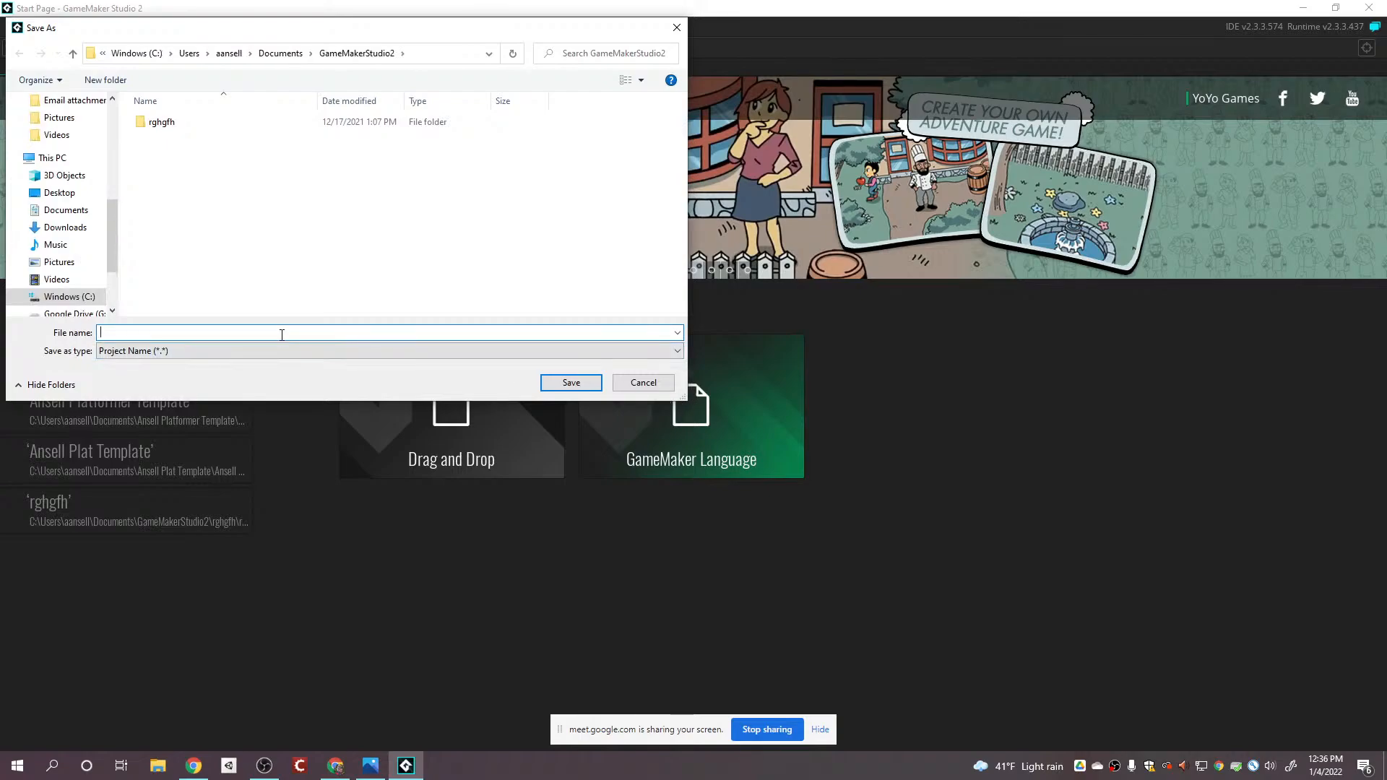
- Name the new project with the author's surname followed by "Platformer" and save it in the GameMakerStudio2 folder
text(Ansell Platformer)
click(572, 384)
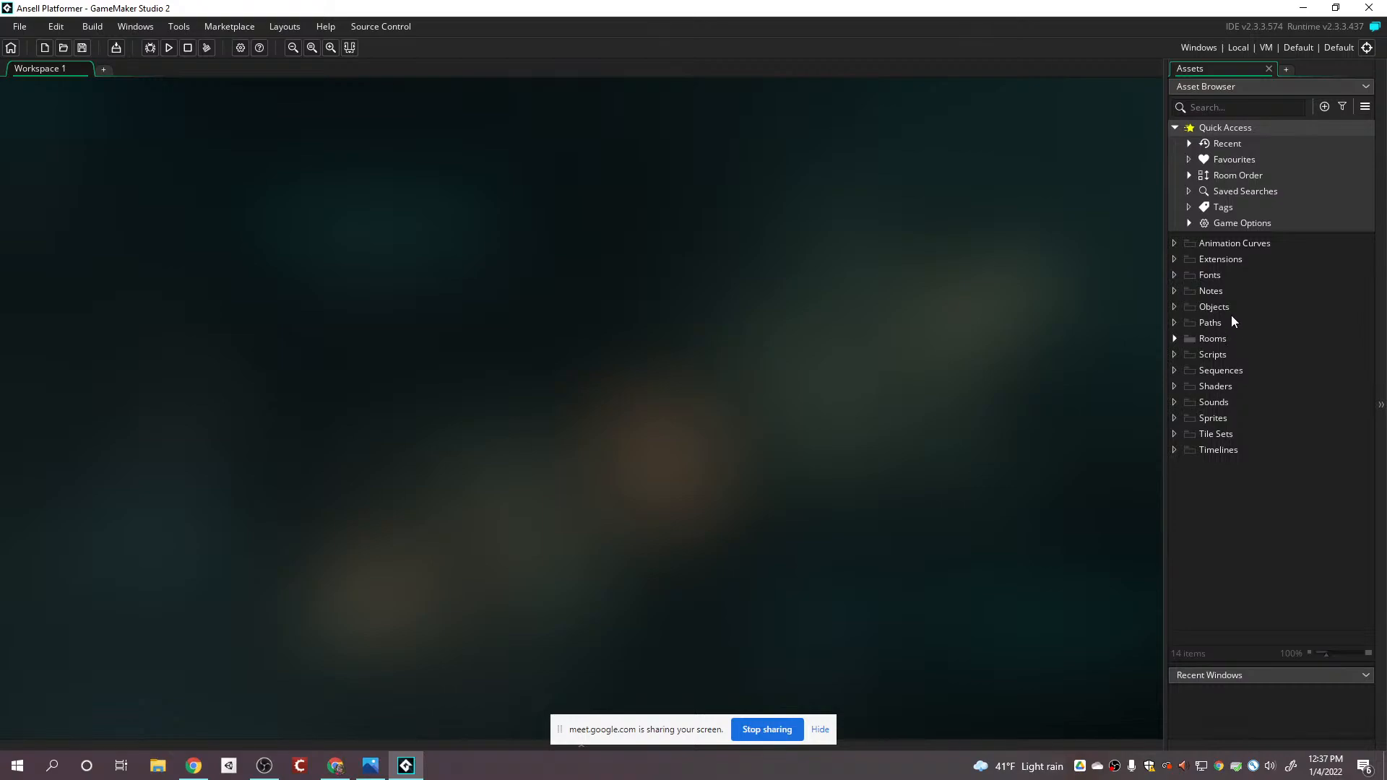
click(1173, 244)
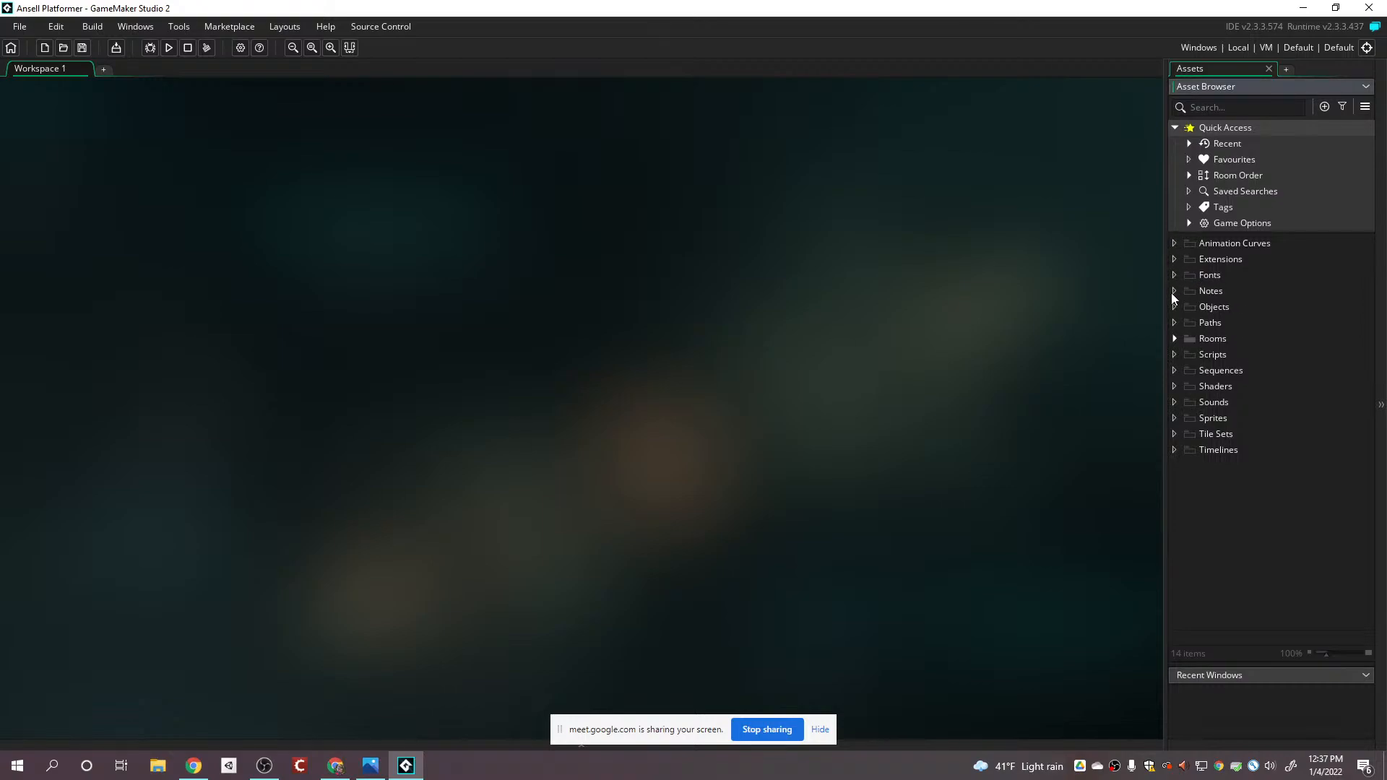
click(1176, 339)
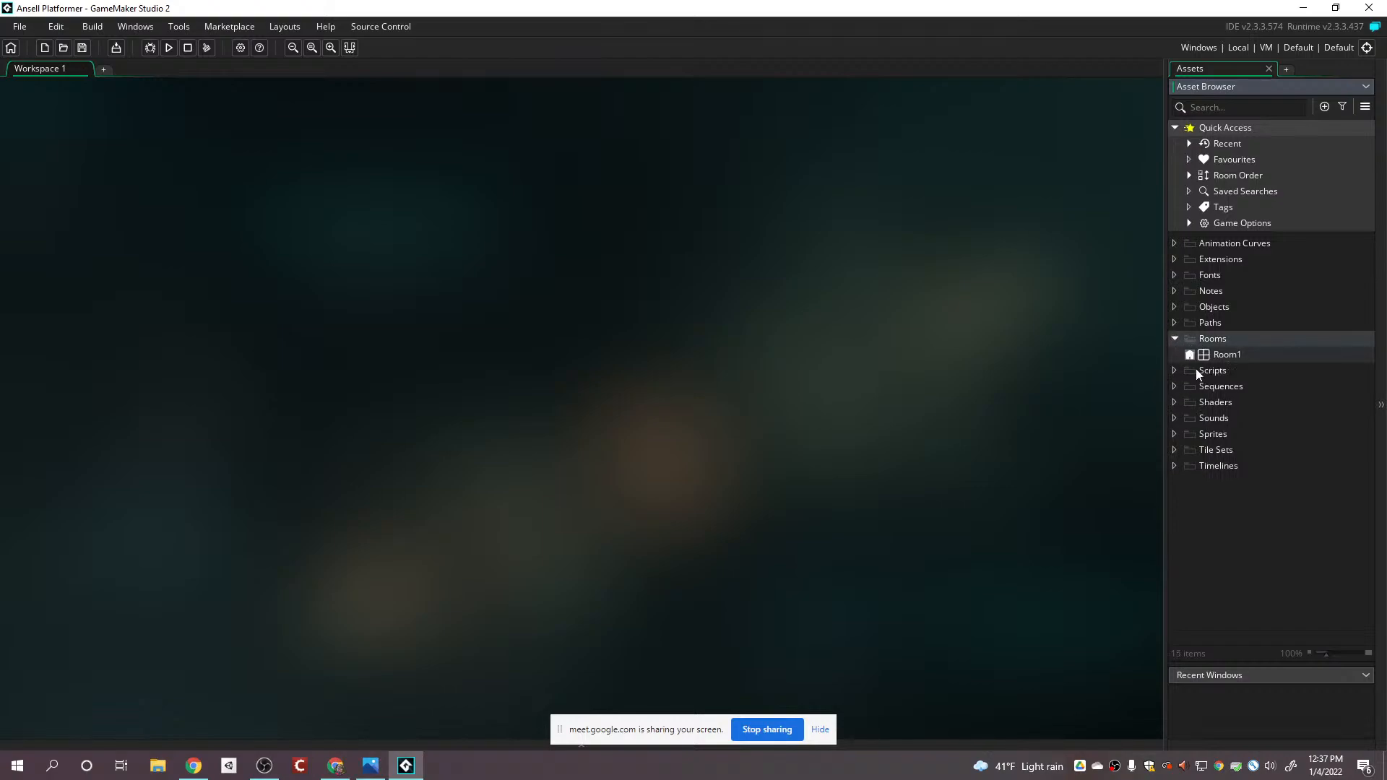
click(1174, 339)
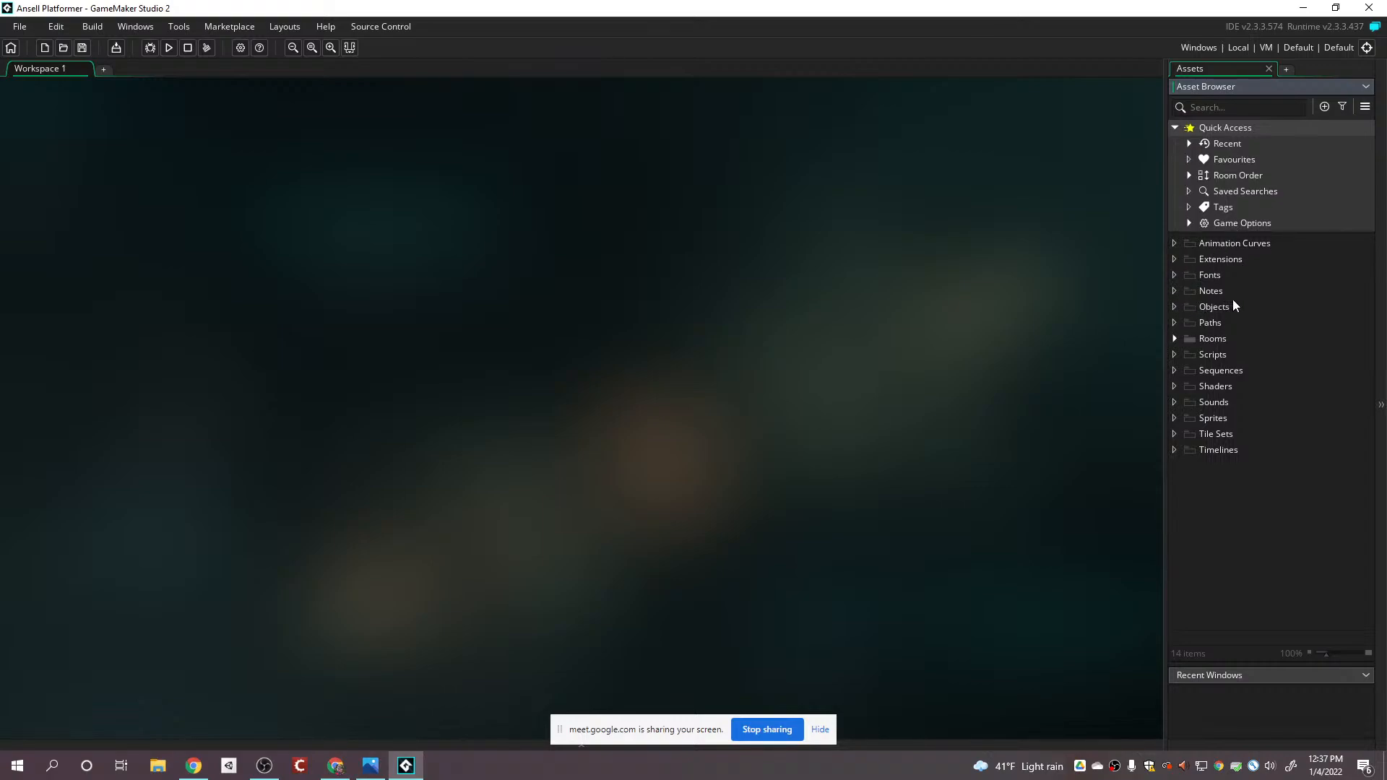
- Create a new sprite in the Sprites group of the asset browser
click(1211, 419)
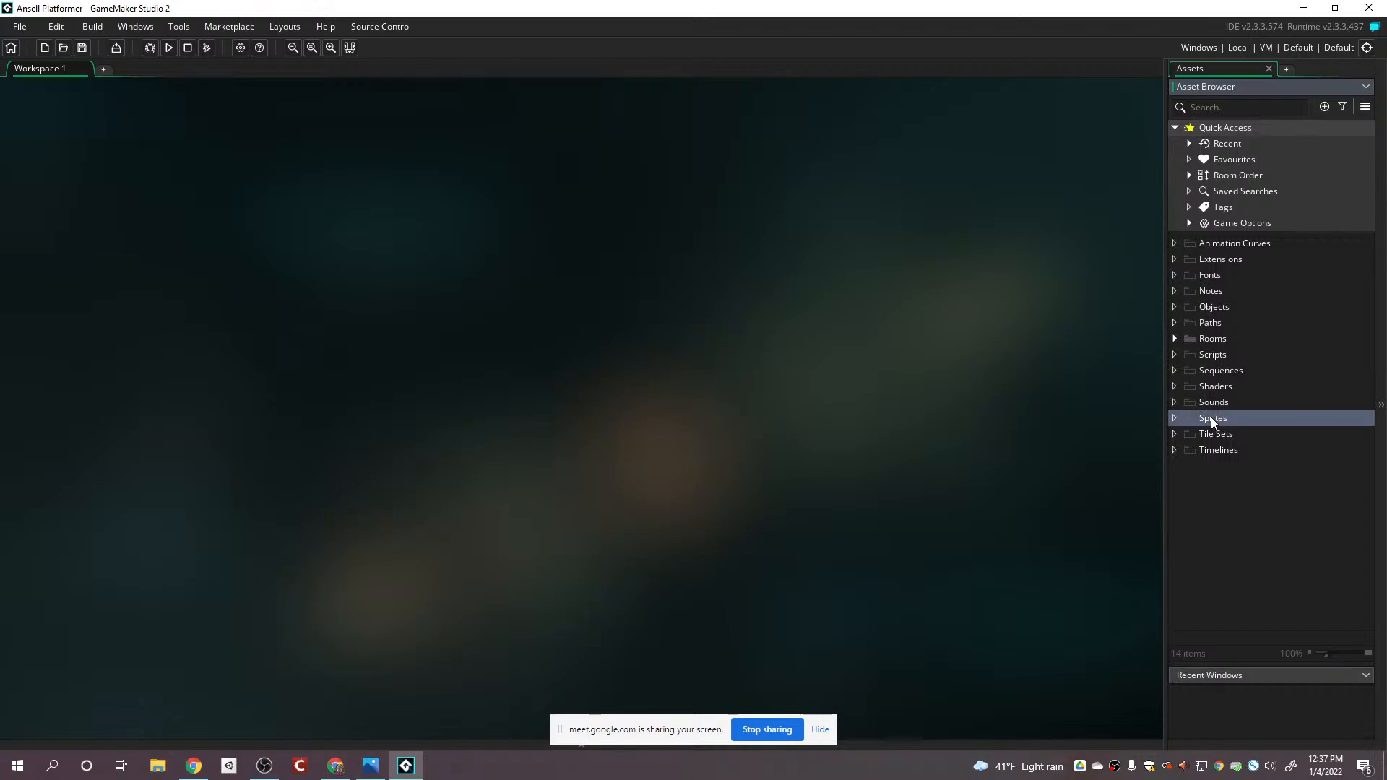
right_click(1217, 417)
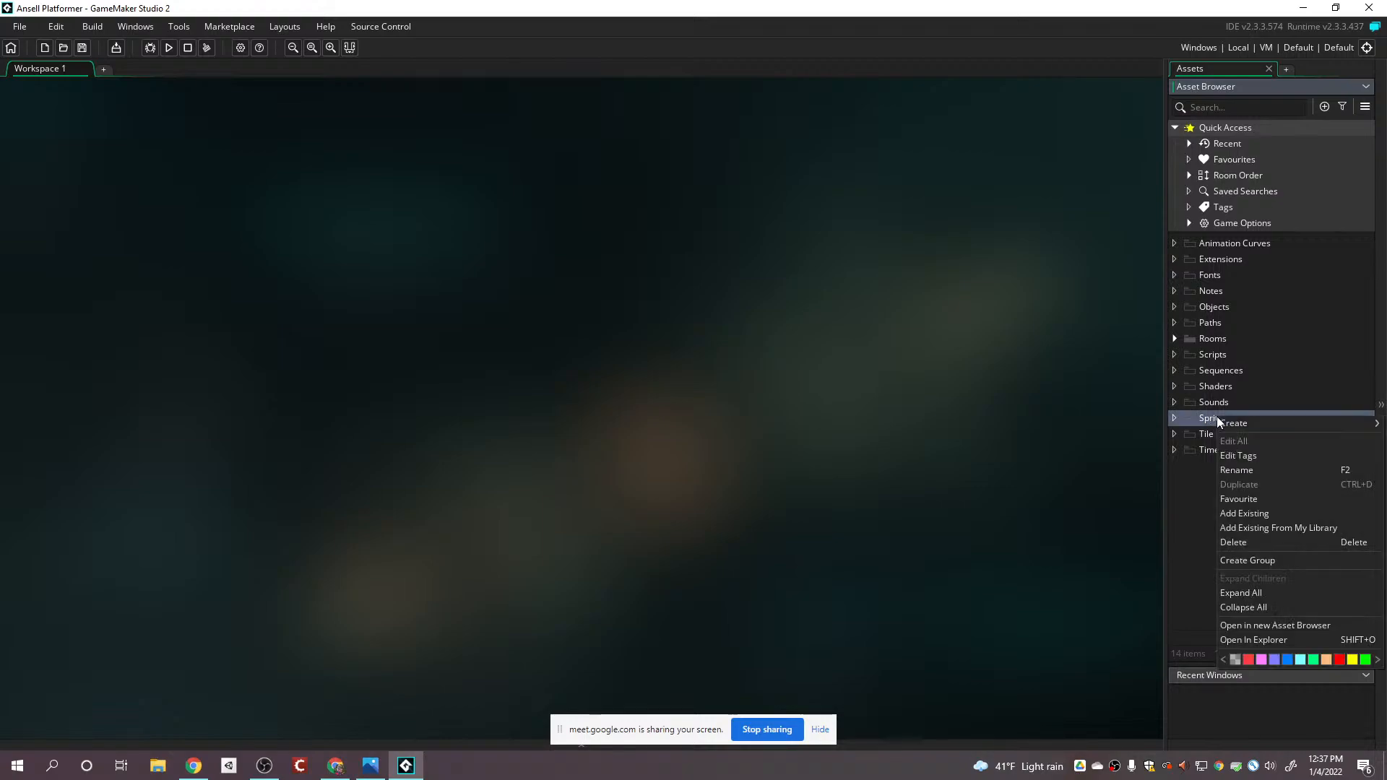
mouse_move(1226, 424)
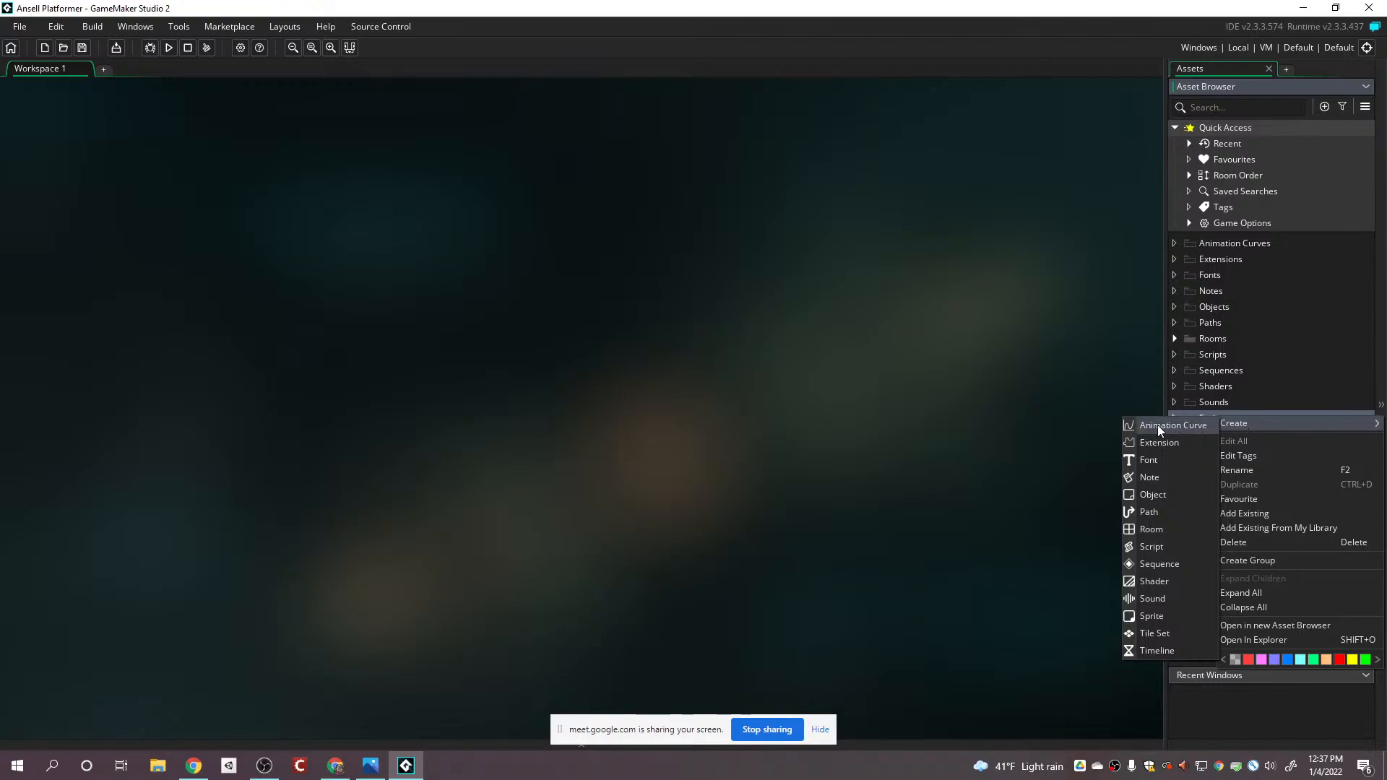
click(1151, 617)
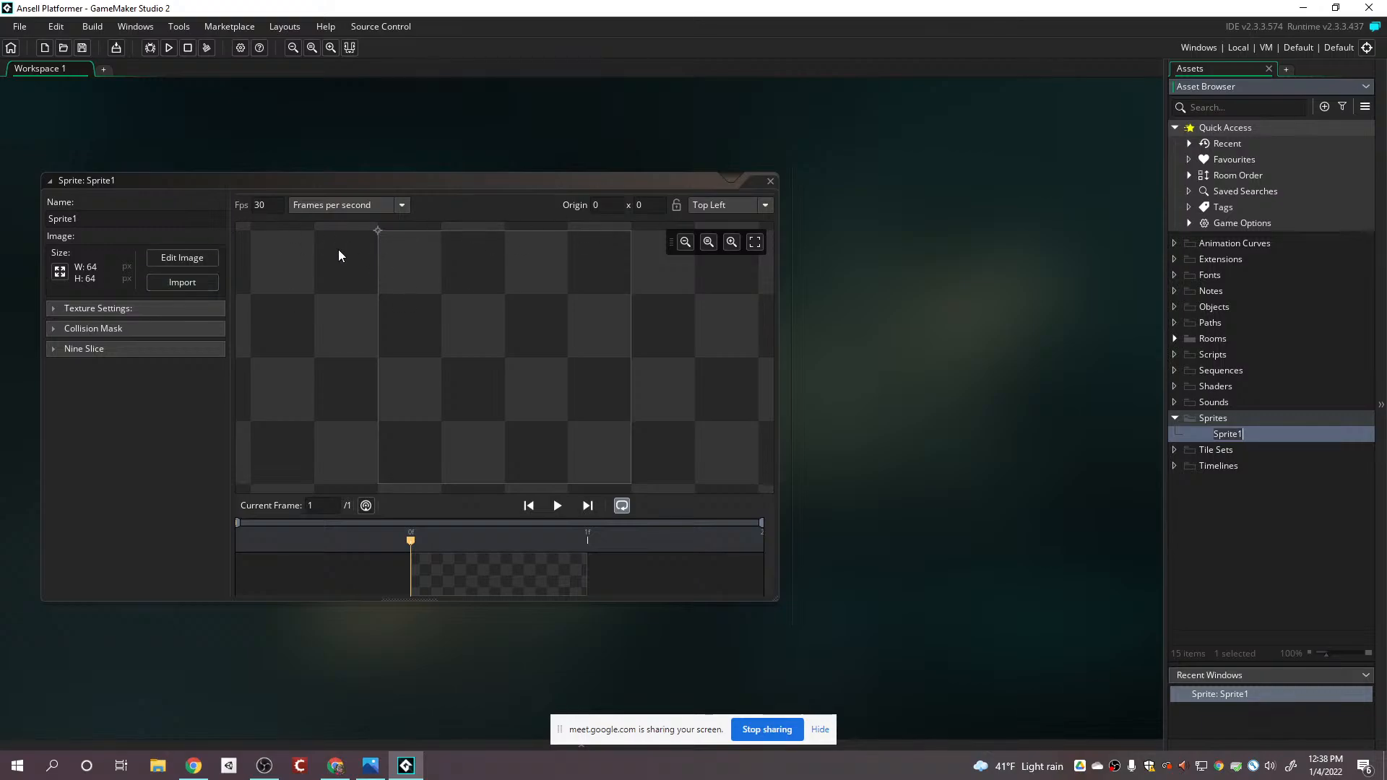
- Open the new sprite's image for editing and import walking clone.png from Downloads as a strip image
click(180, 257)
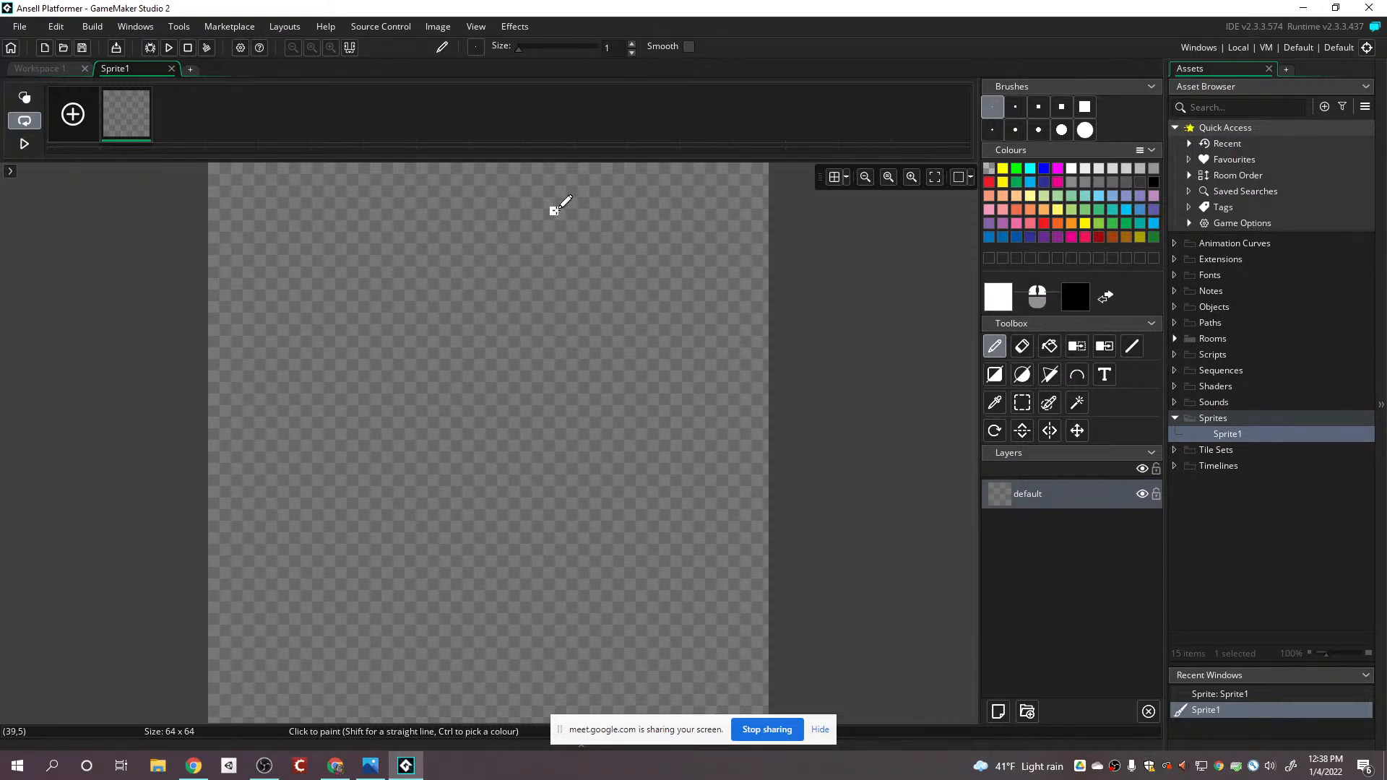
click(437, 28)
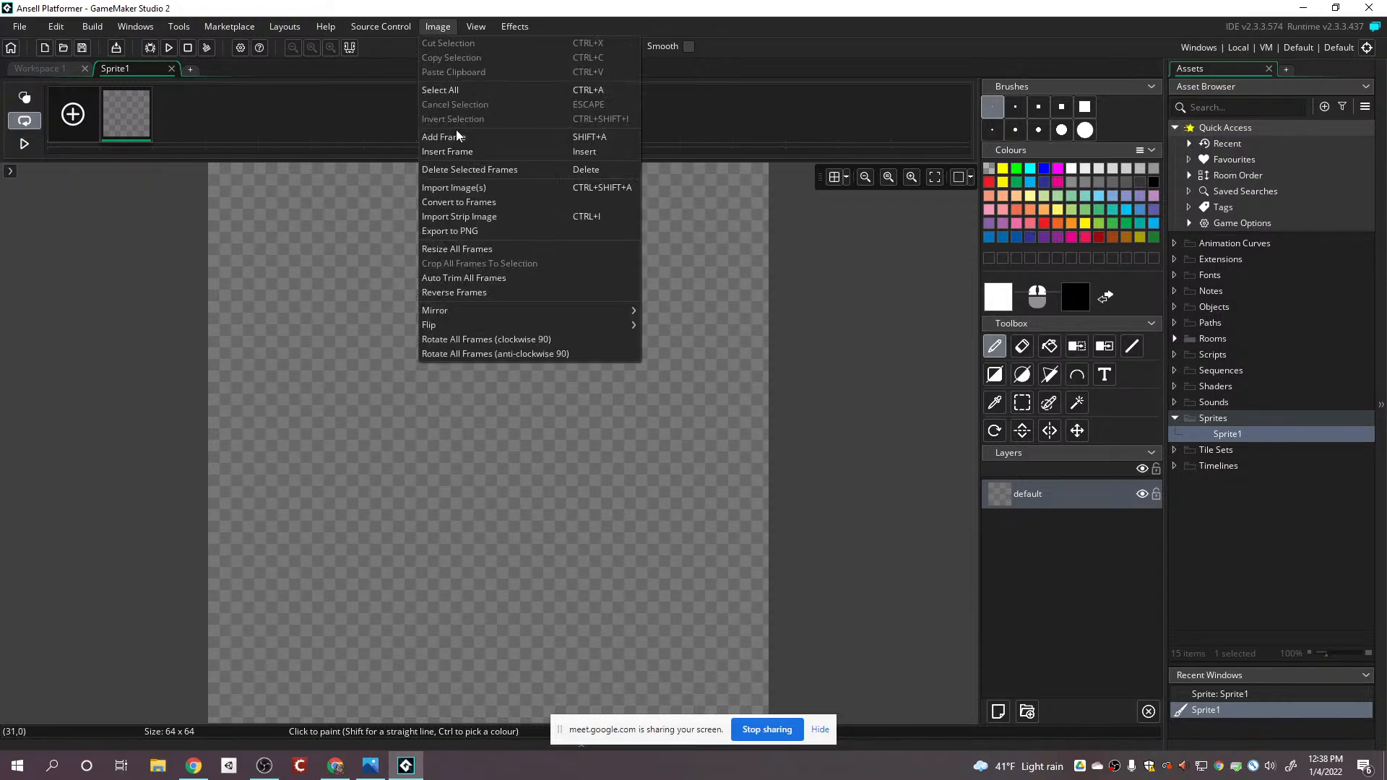
click(479, 218)
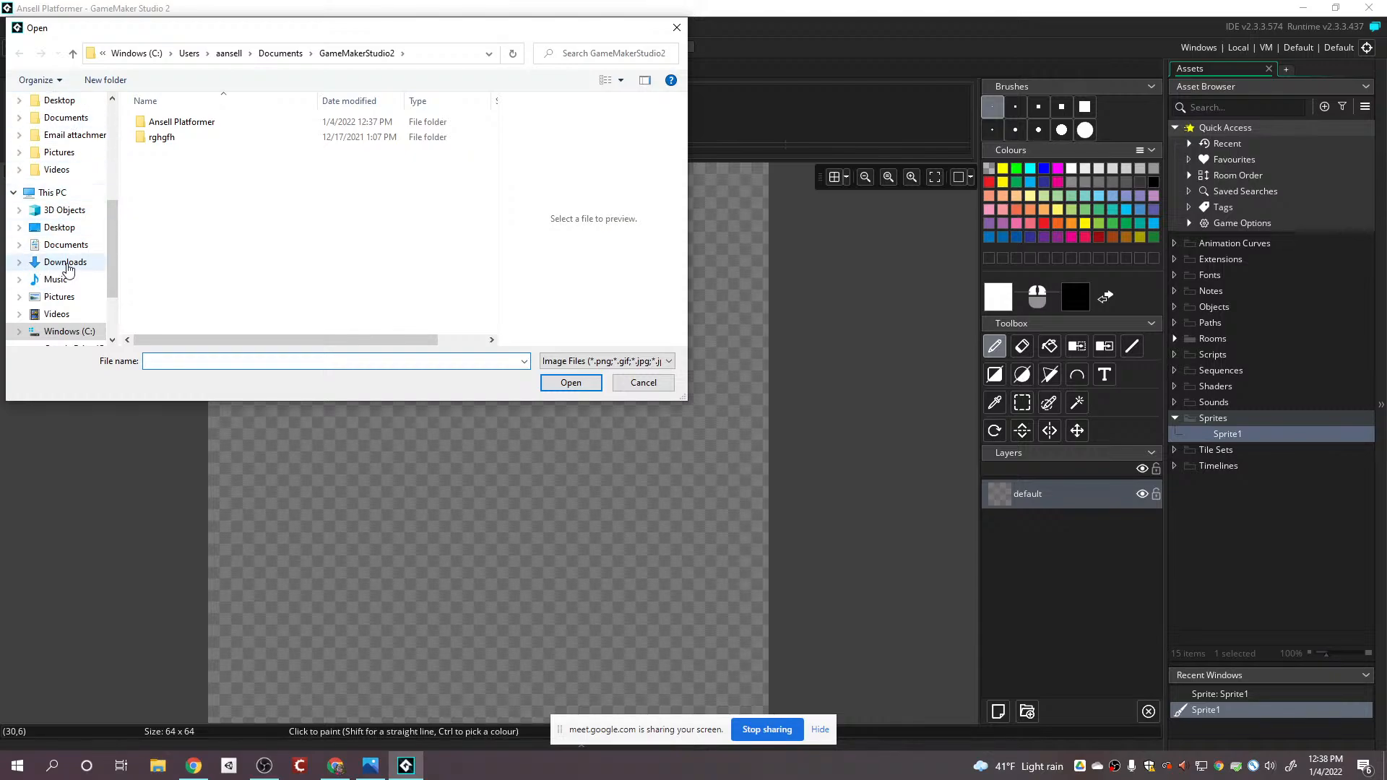
click(67, 264)
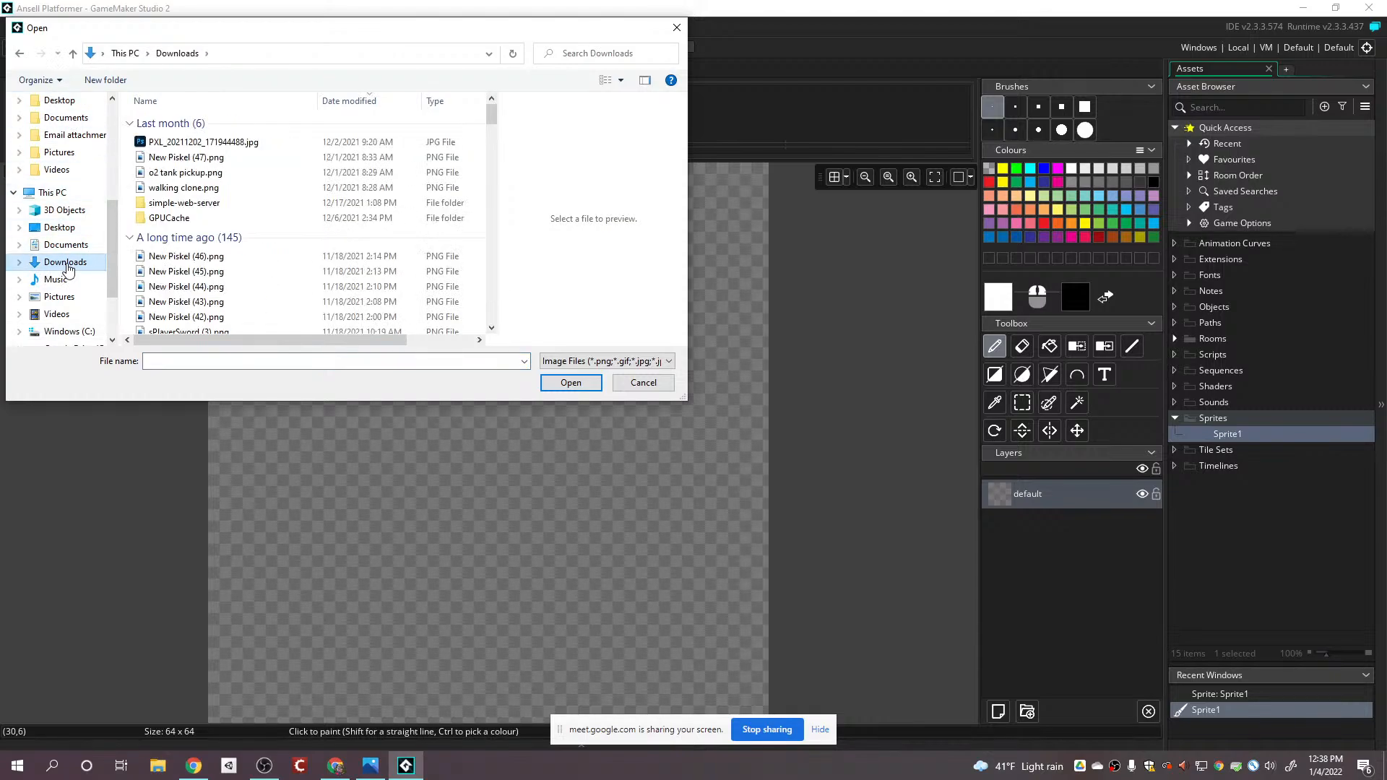
click(197, 190)
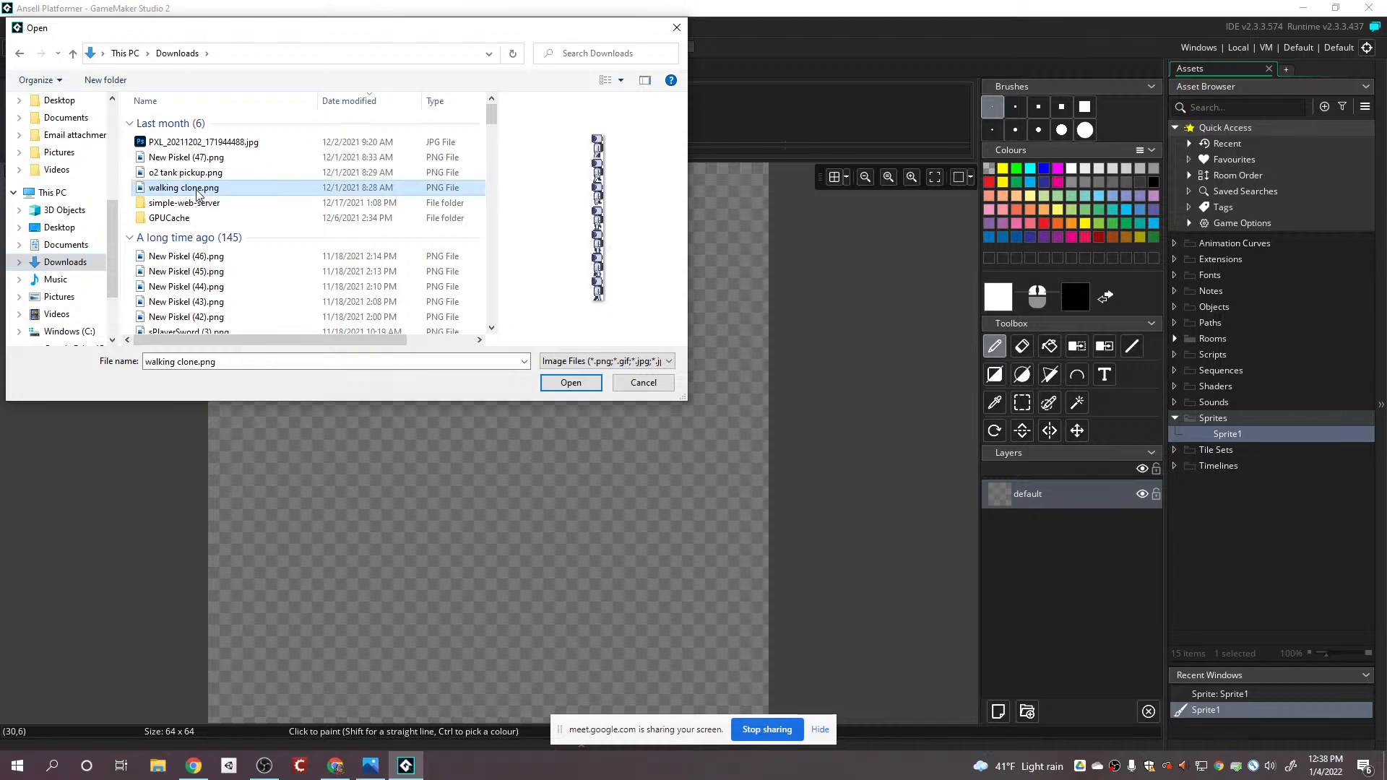
click(558, 383)
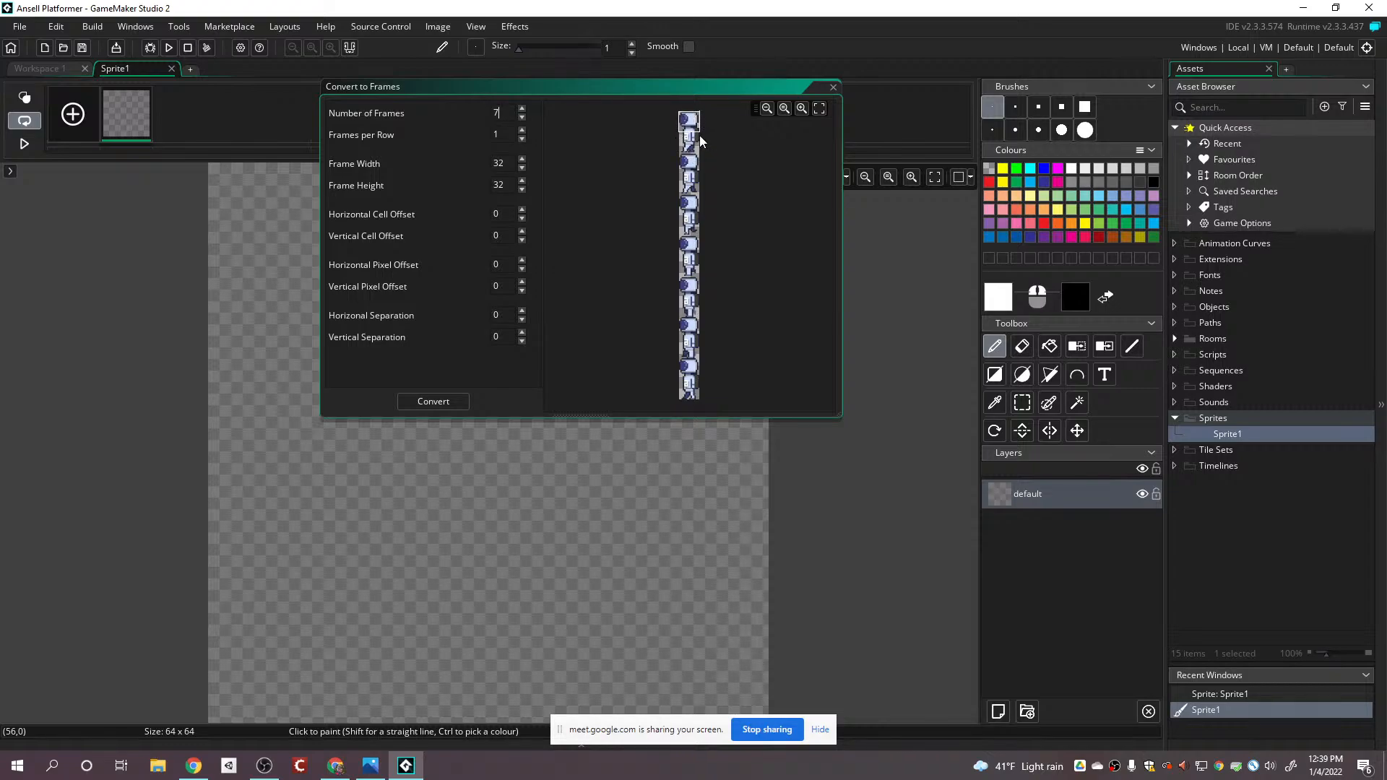
- Convert the strip into 7 frames with a frame height of 64 and preview the walking animation
click(504, 186)
double_click(504, 186)
text(64)
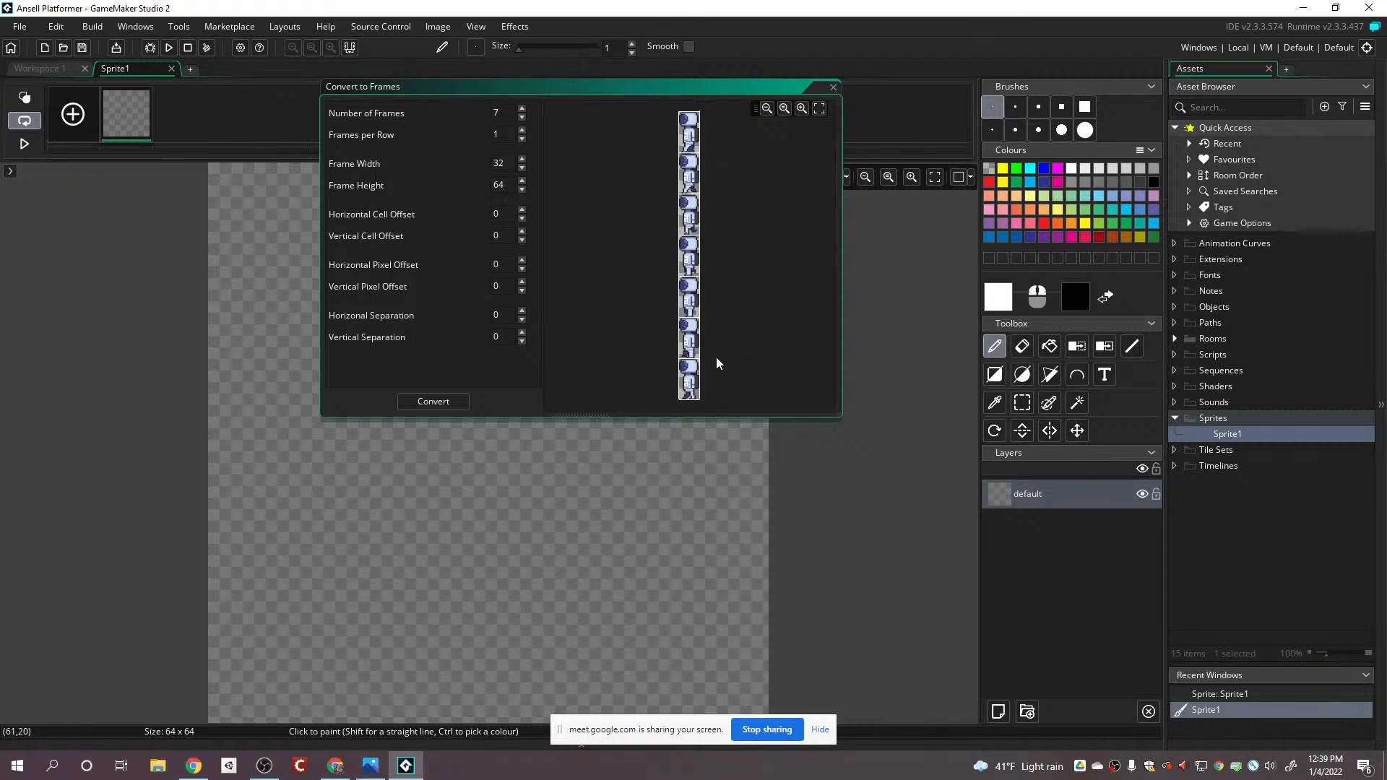
click(435, 397)
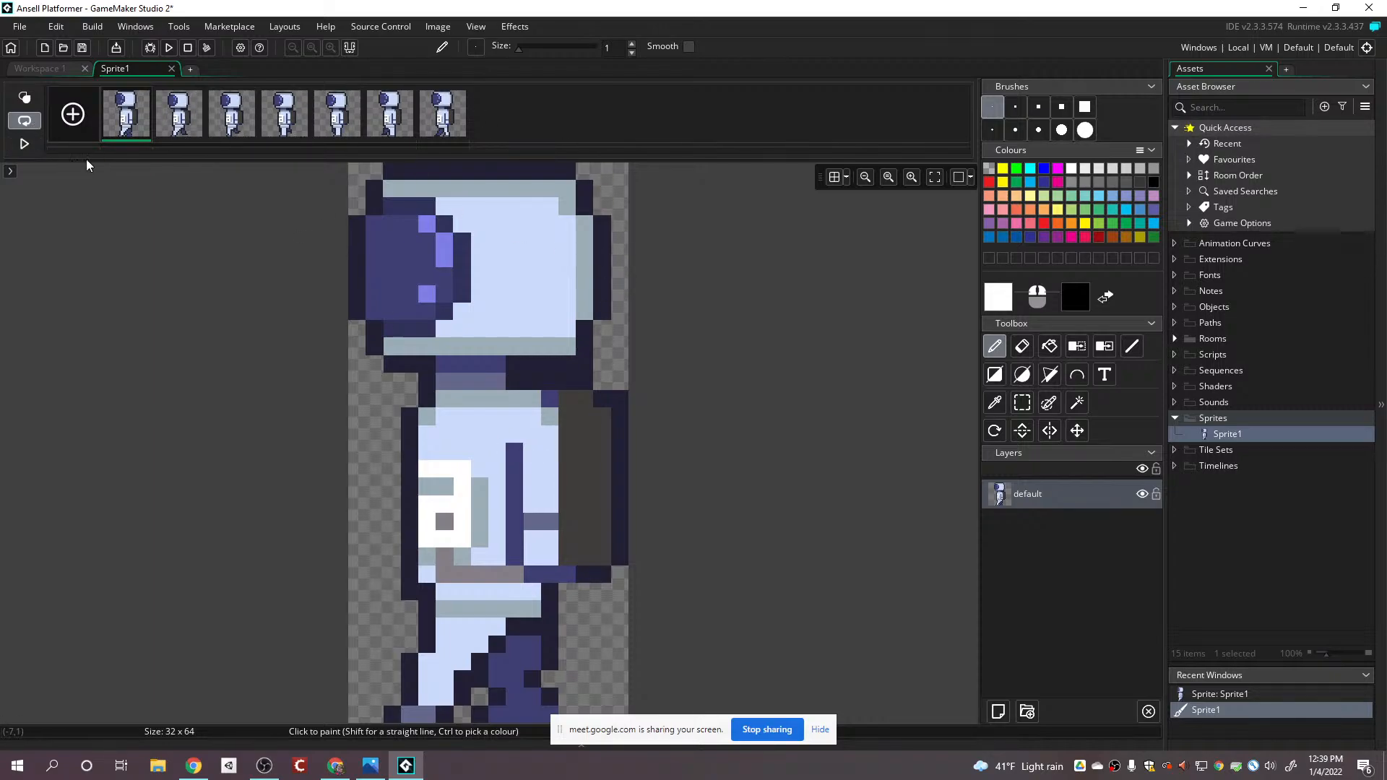
click(25, 146)
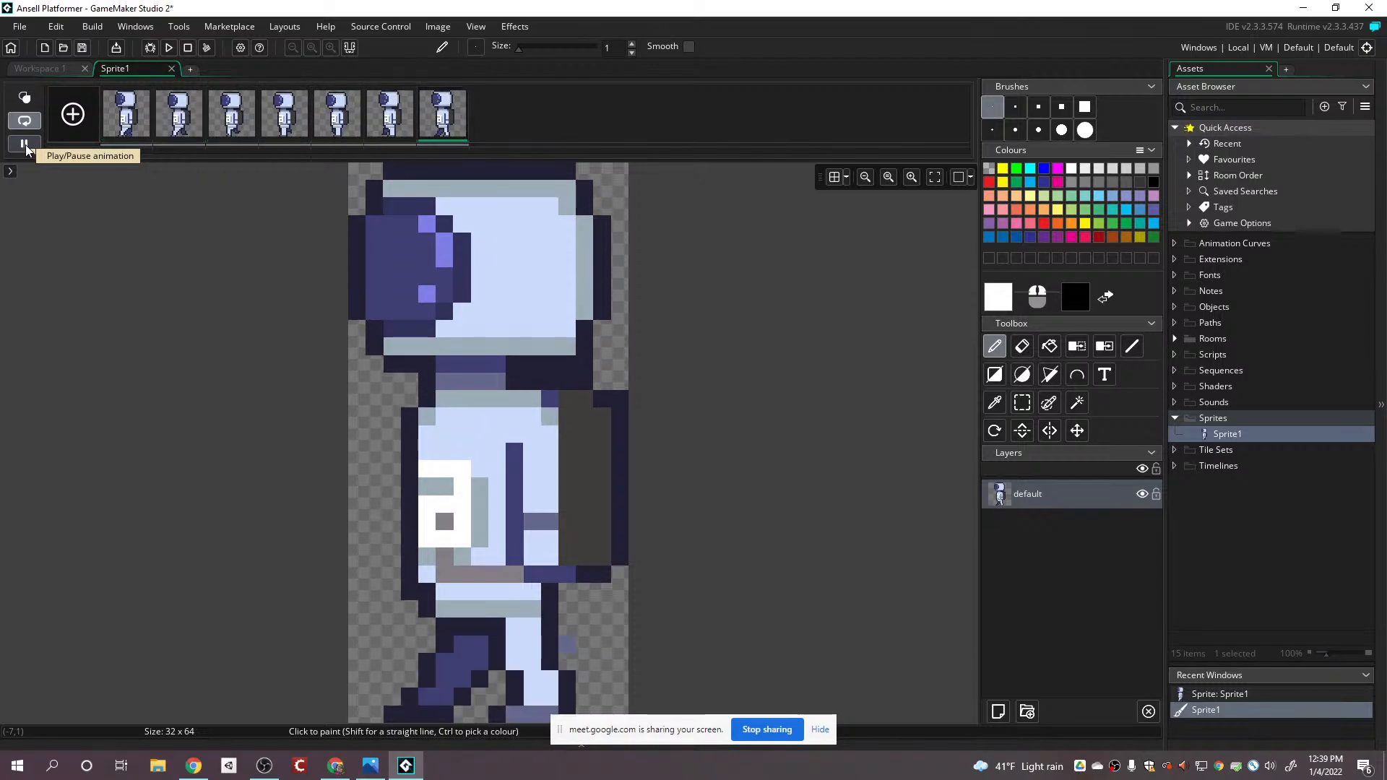
click(25, 147)
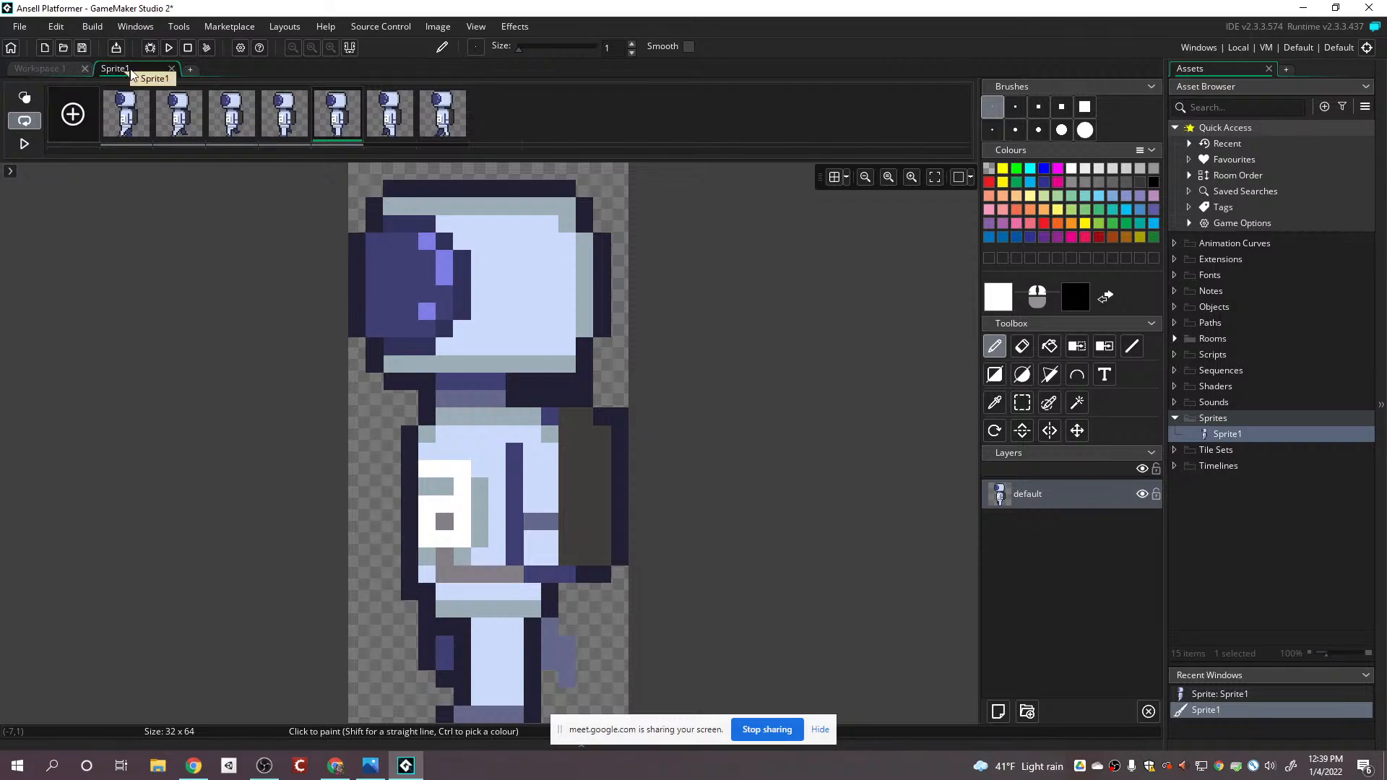
- Return to the workspace and rename the astronaut sprite as sPlayer
click(38, 65)
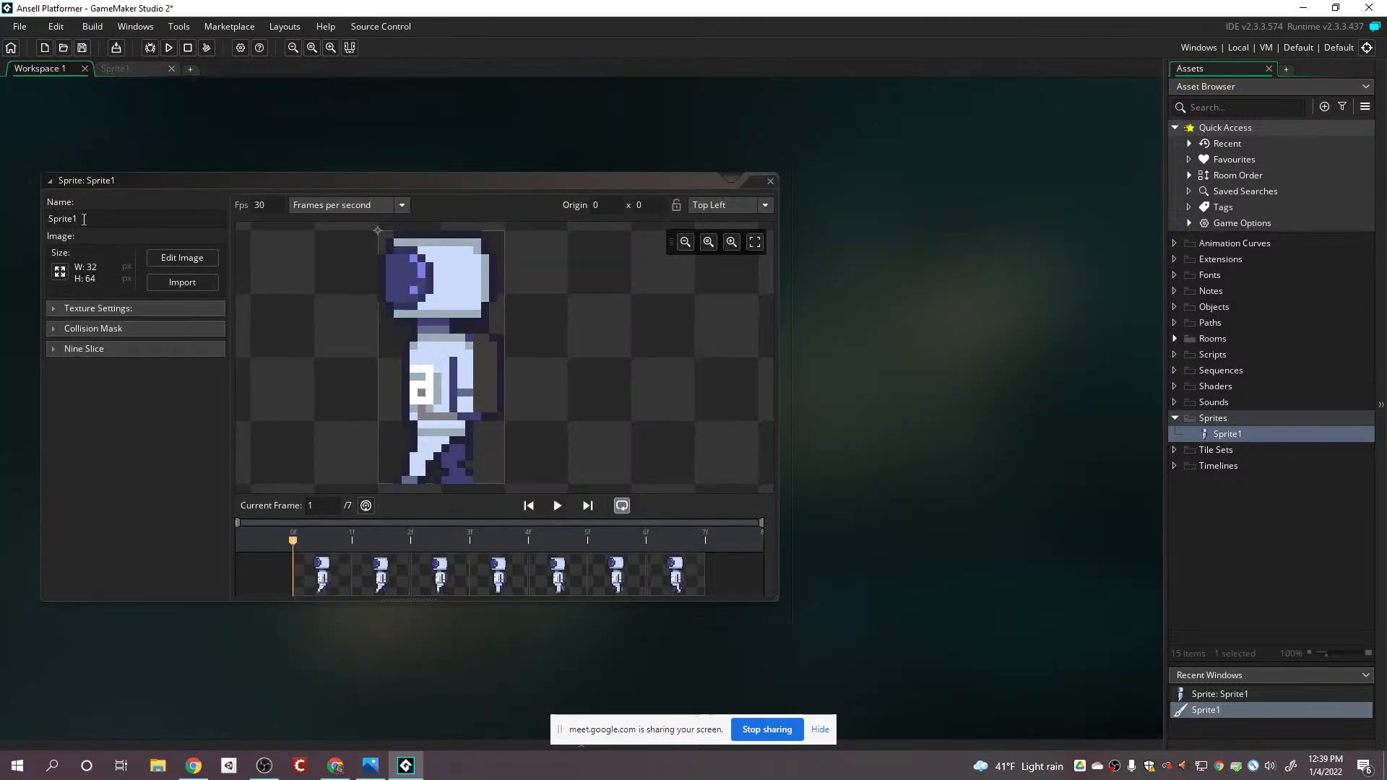
click(84, 219)
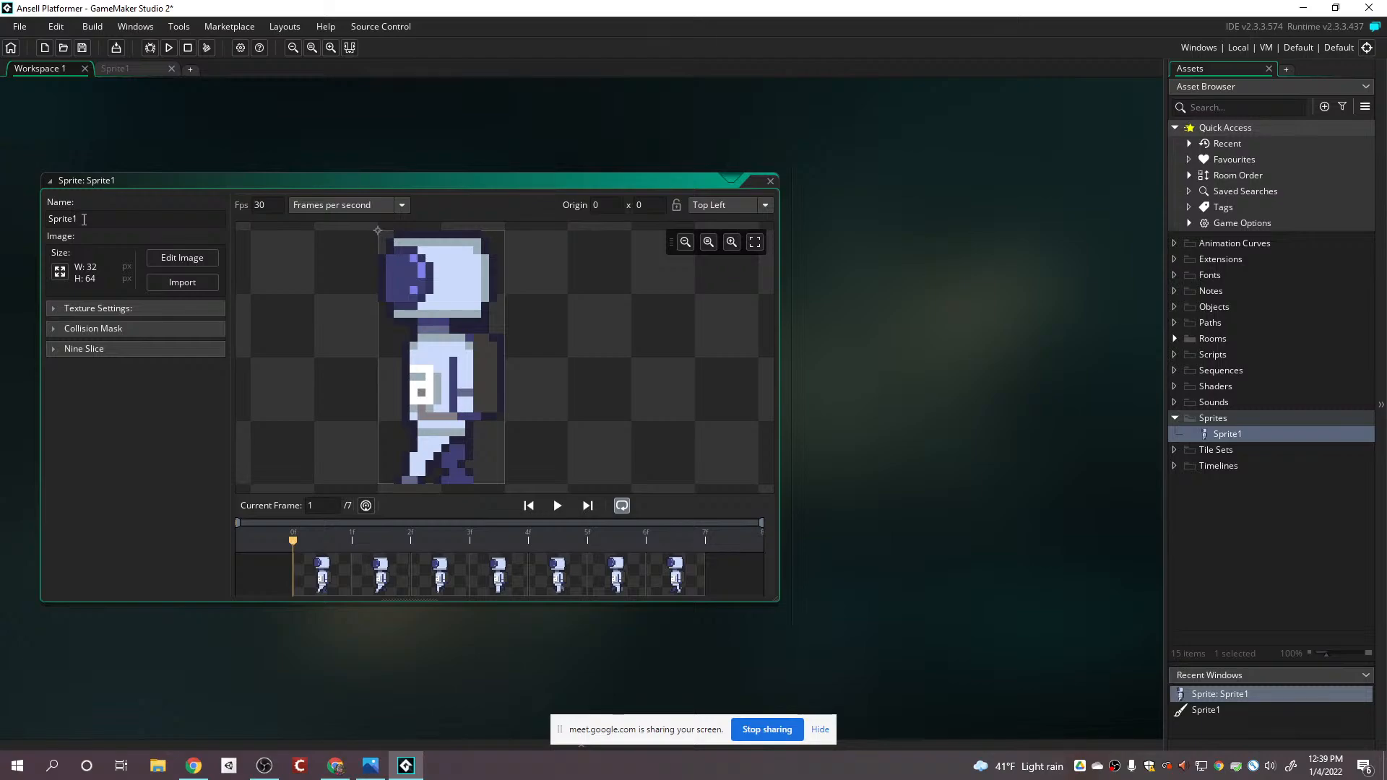
key(BackSpace)
key(BackSpace)
key(BackSpace)
key(BackSpace)
key(BackSpace)
key(BackSpace)
text(sPlayer)
key(Return)
- Set the sPlayer animation speed to 12 frames per second and preview its playback
double_click(261, 205)
text(12)
click(559, 506)
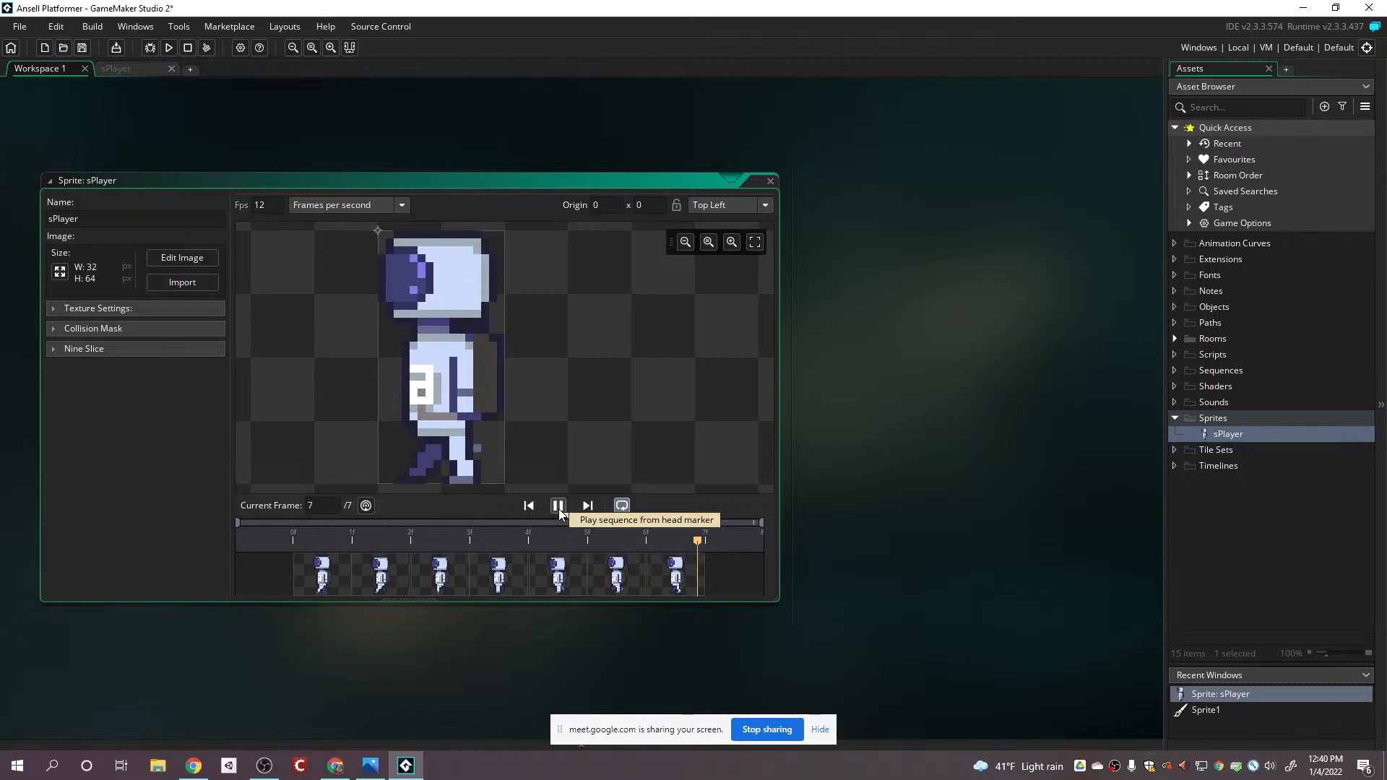
click(557, 507)
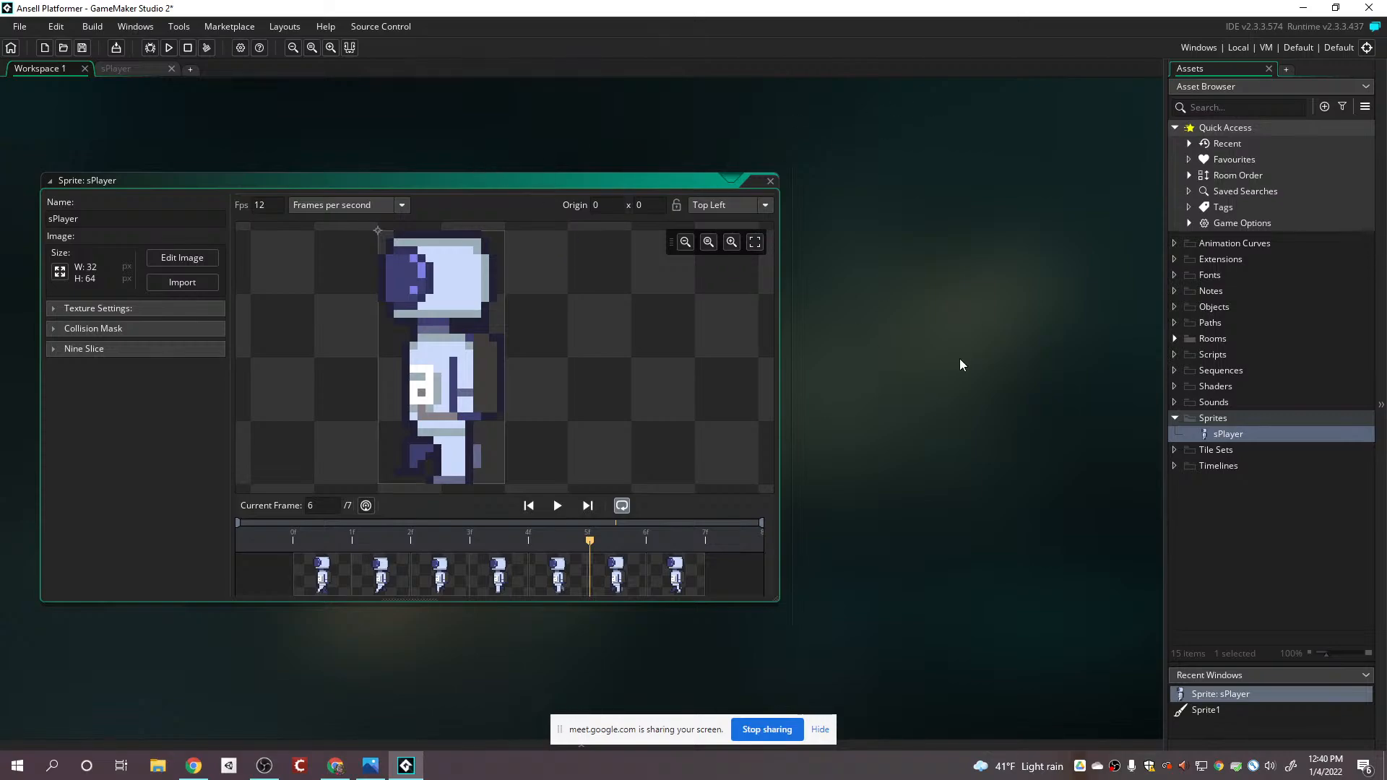
- Create a second sprite in the Sprites group and name it sWall
click(1213, 421)
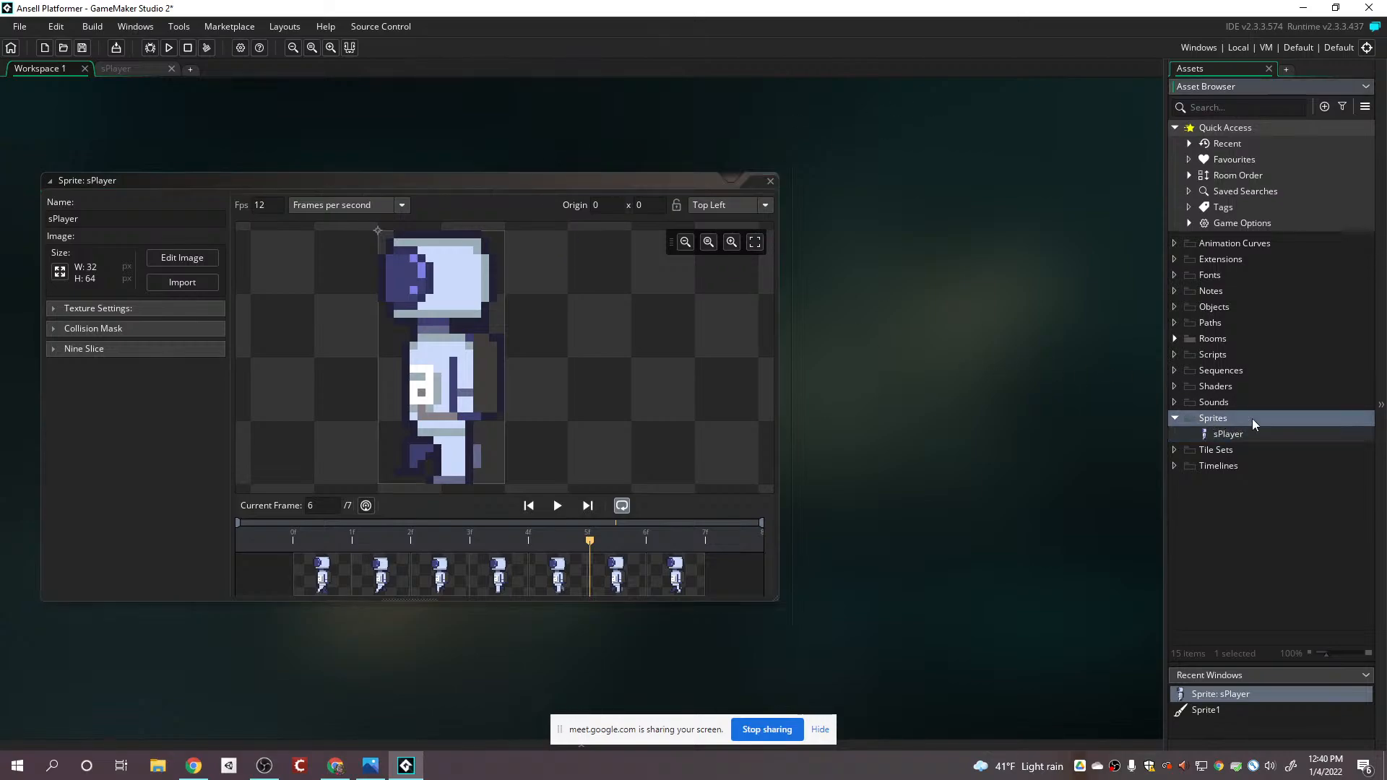
right_click(1213, 421)
mouse_move(1245, 419)
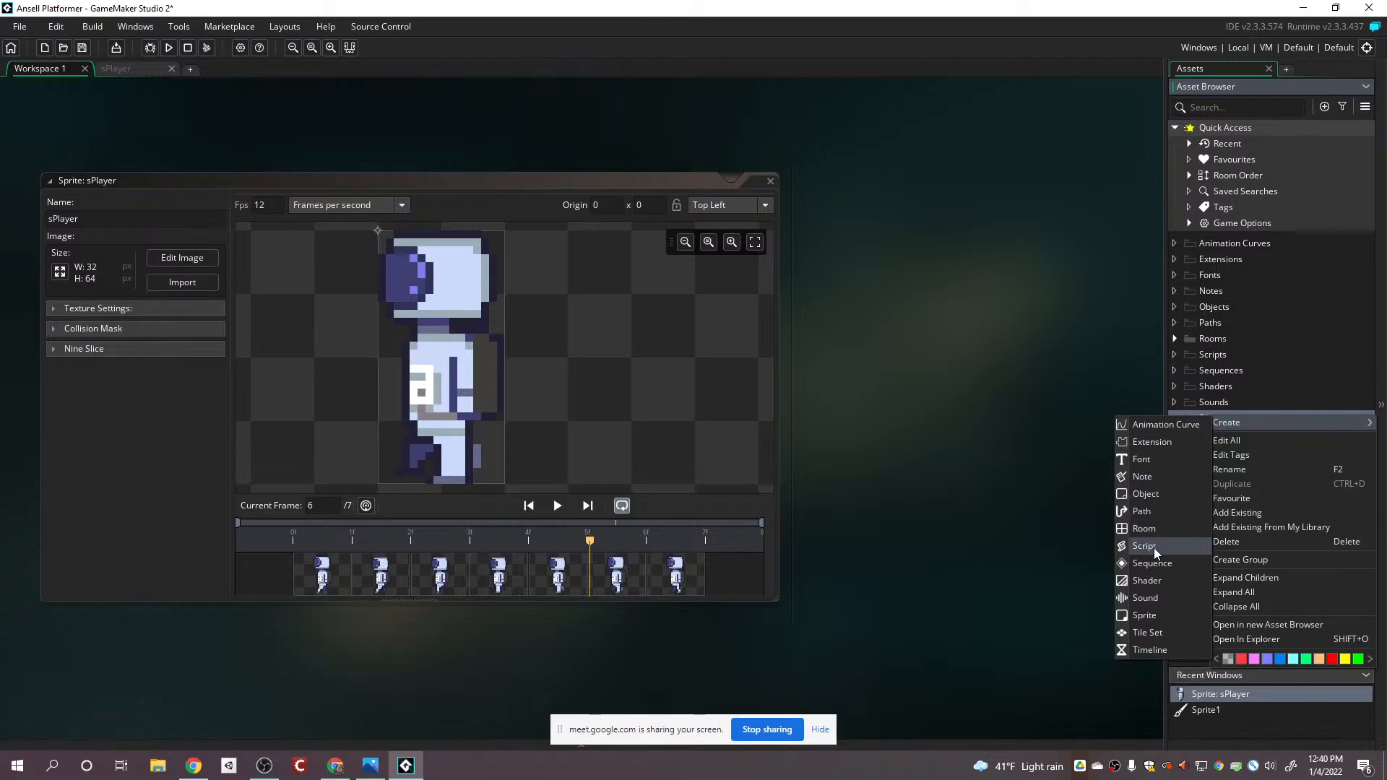
click(1144, 618)
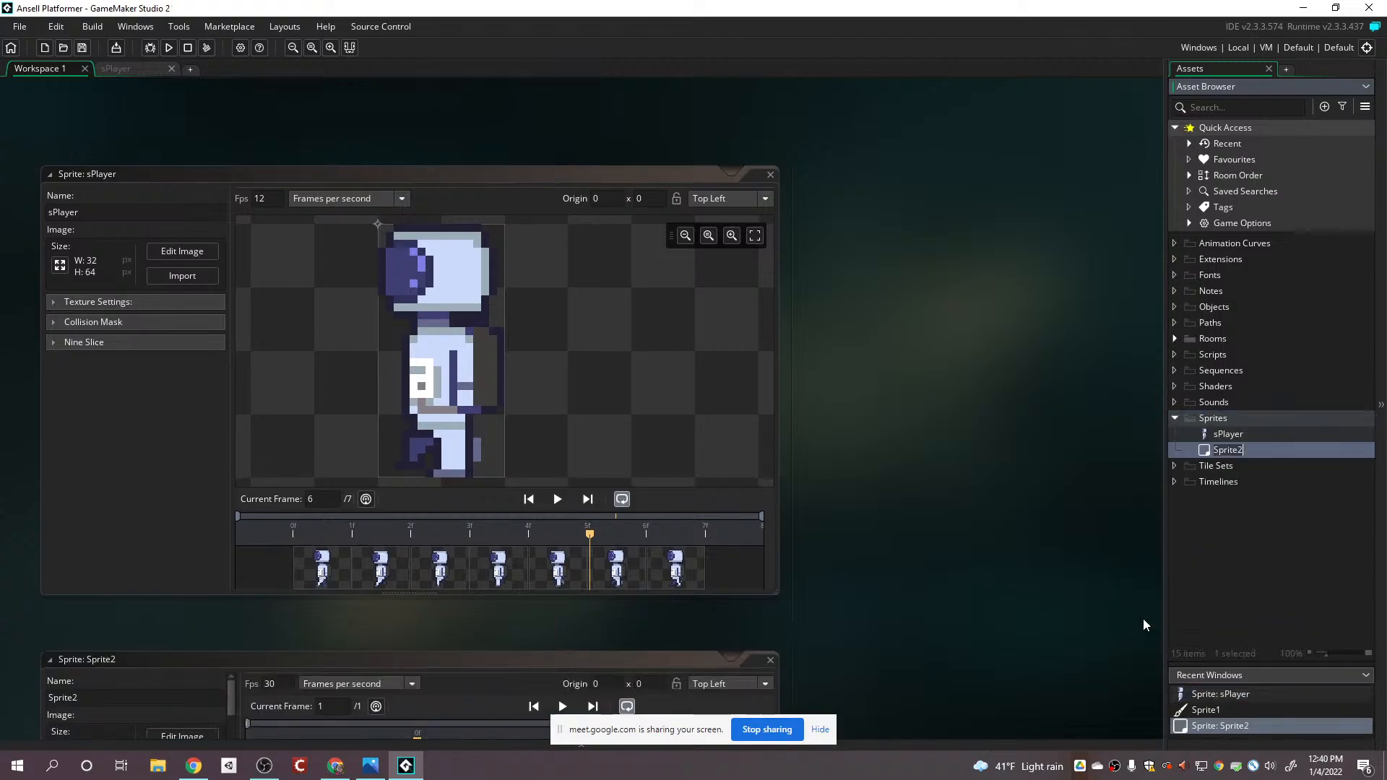
click(90, 231)
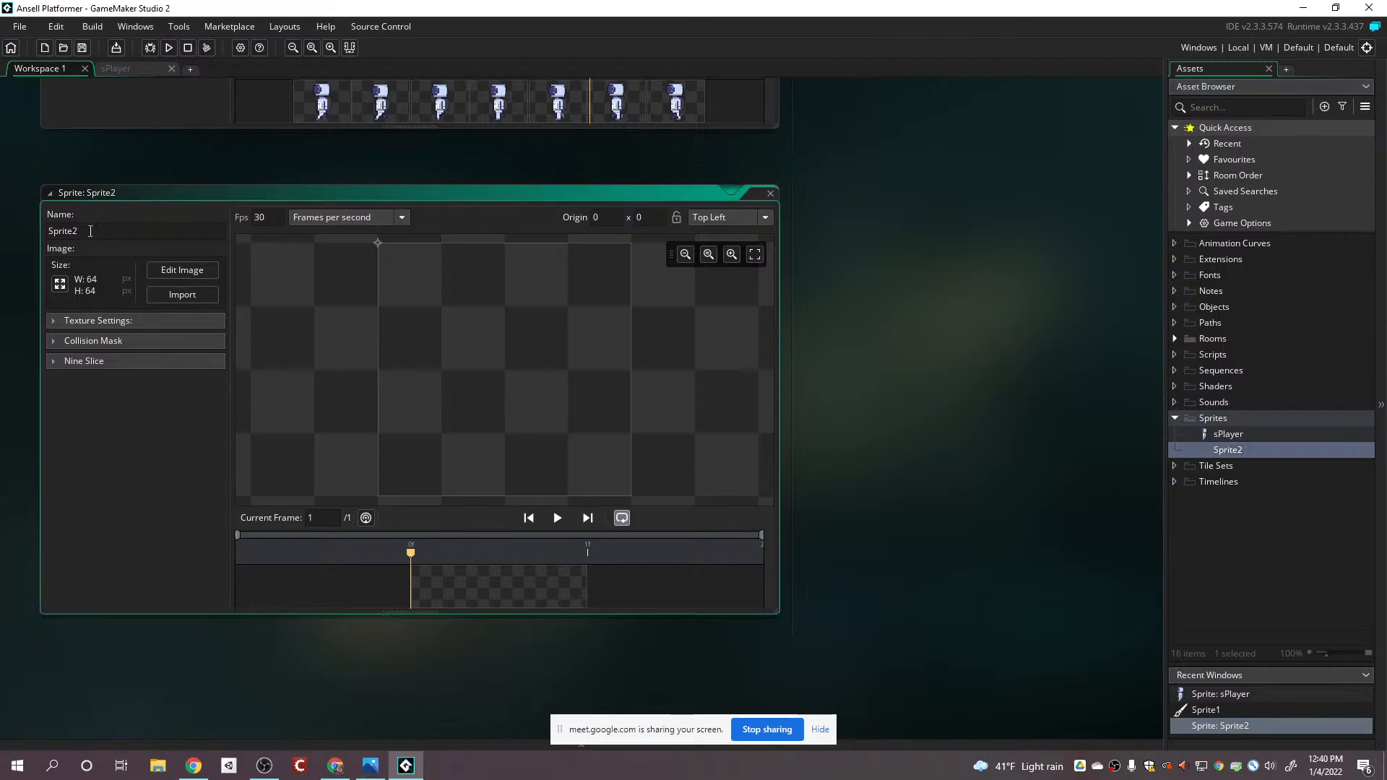
click(90, 231)
key(BackSpace)
text(sWall)
- Fill the entire sWall image with medium grey using the Fill tool and return to the workspace
click(189, 271)
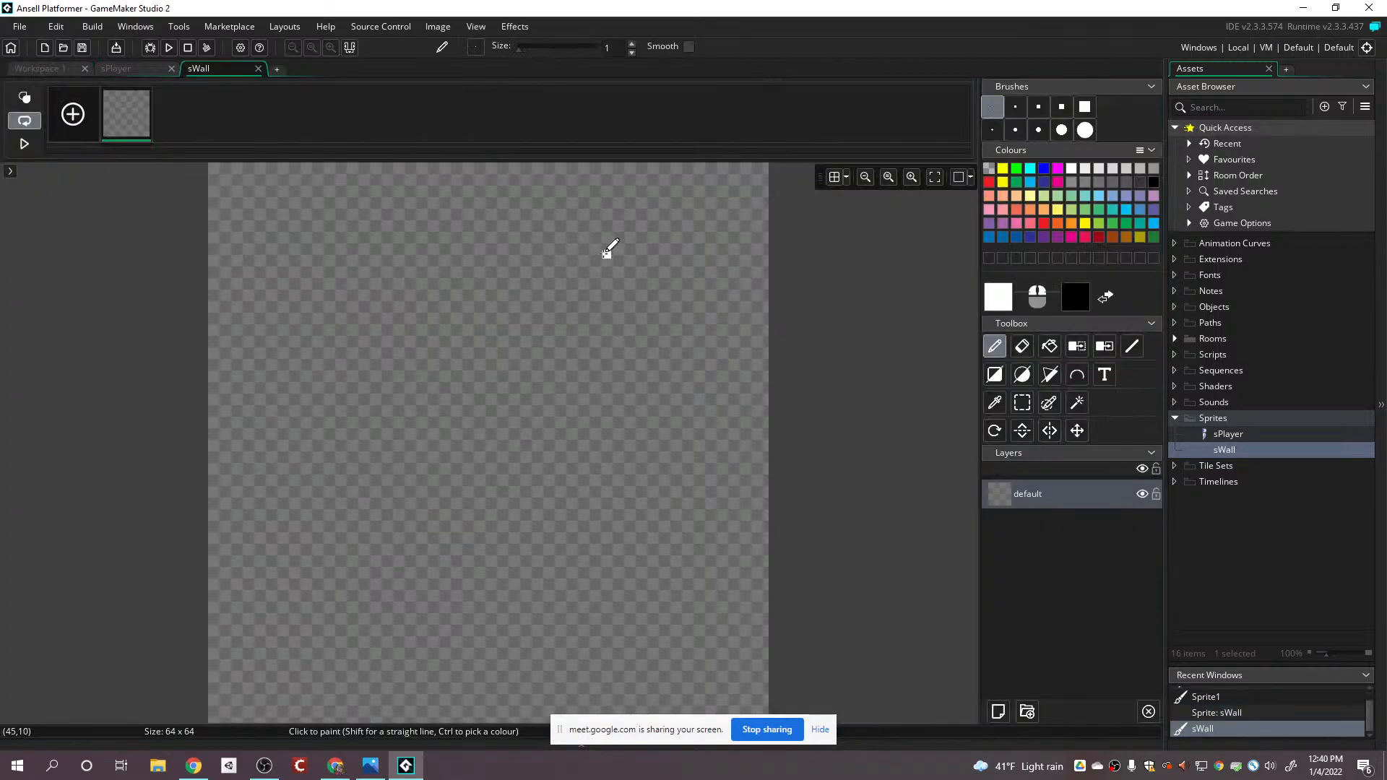
click(1100, 183)
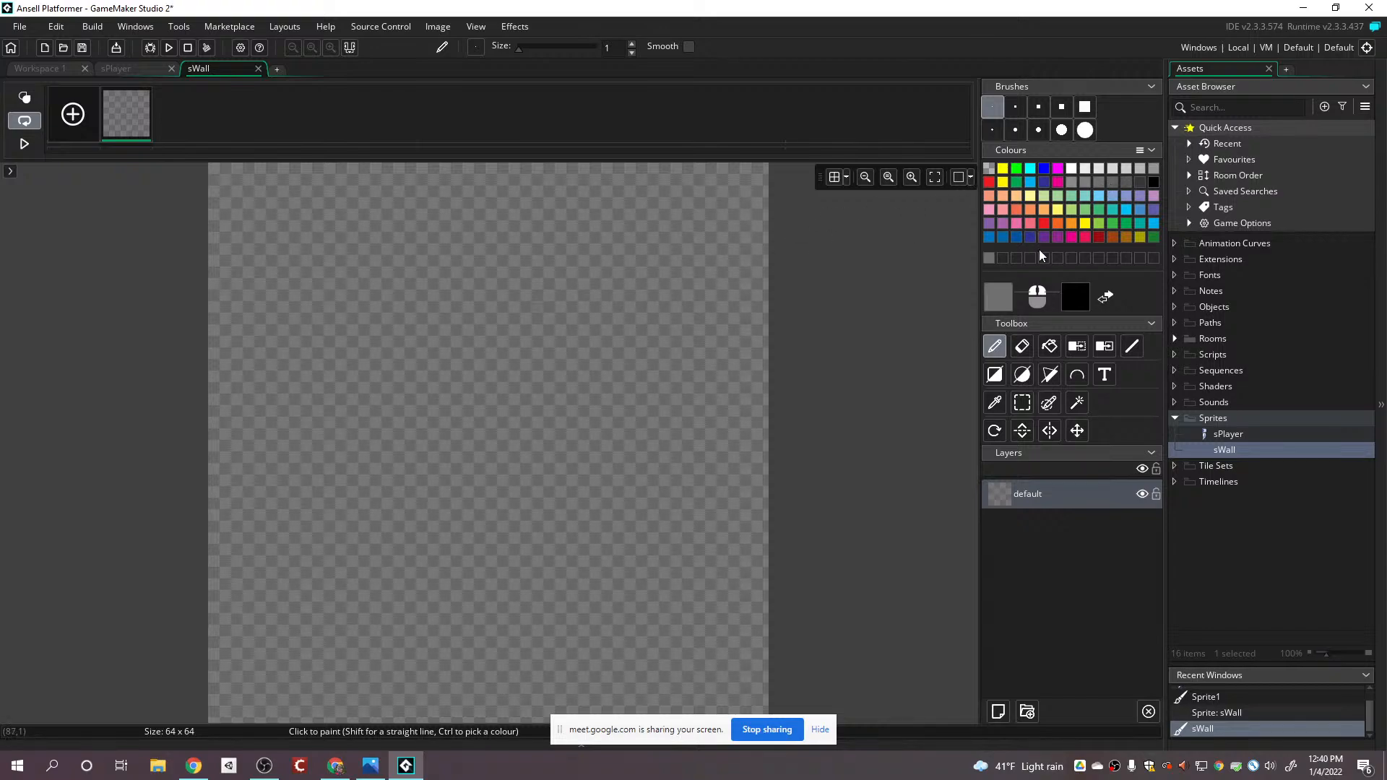
click(1088, 182)
click(1050, 347)
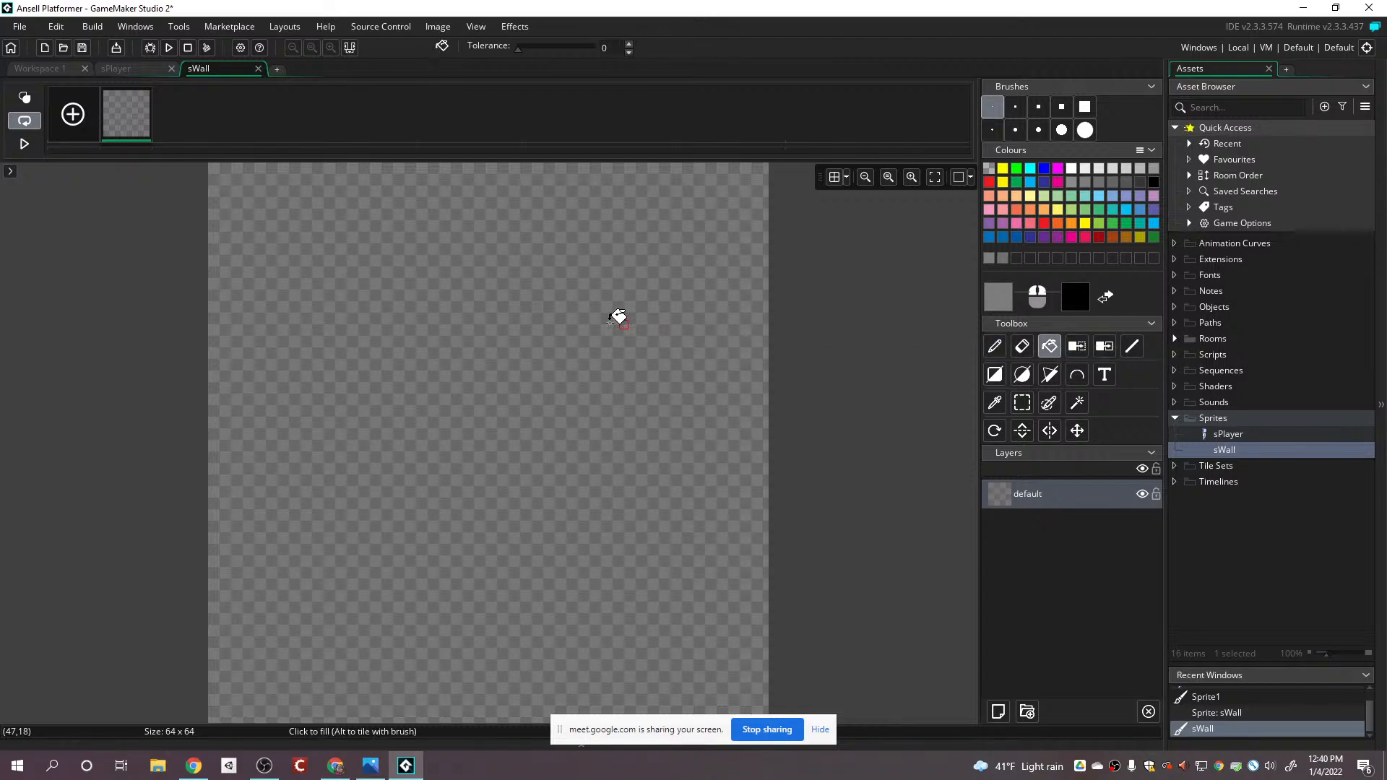
click(617, 312)
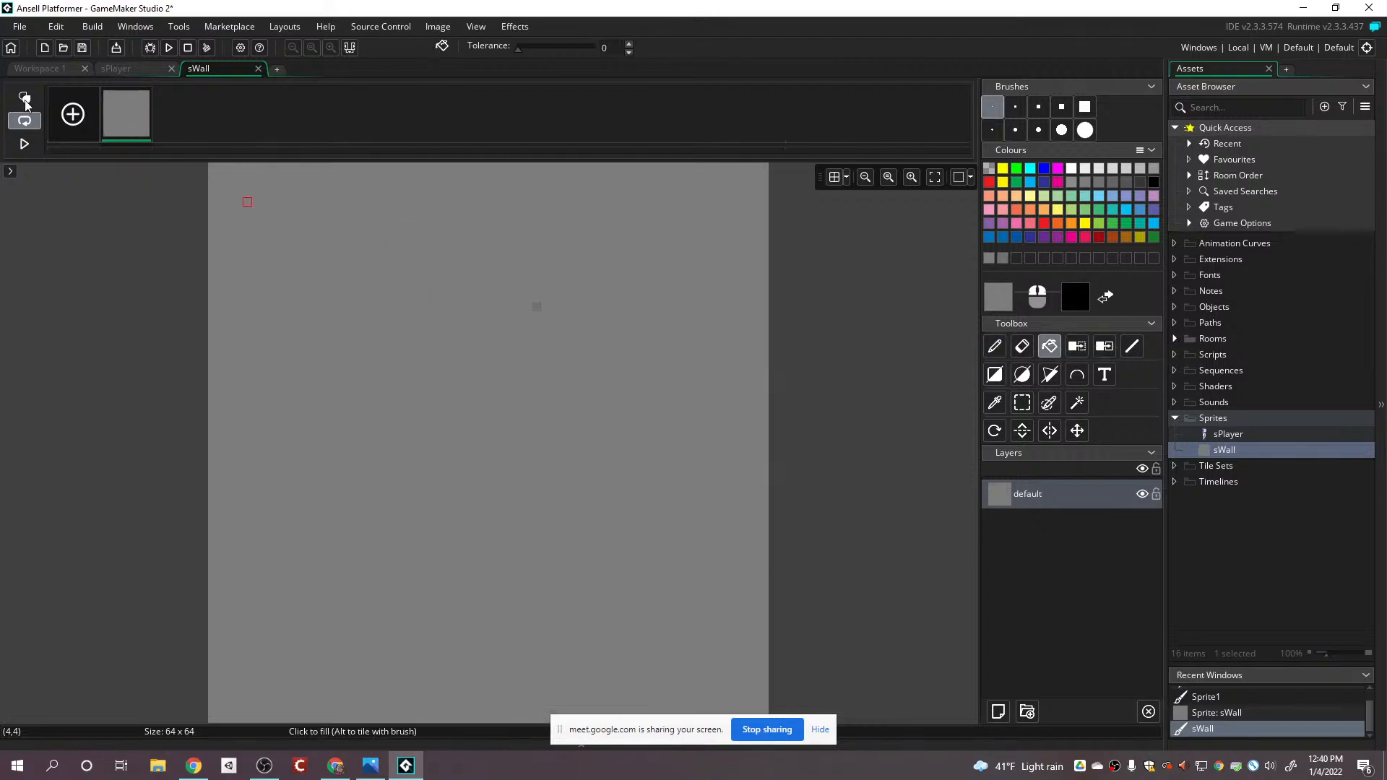
click(49, 65)
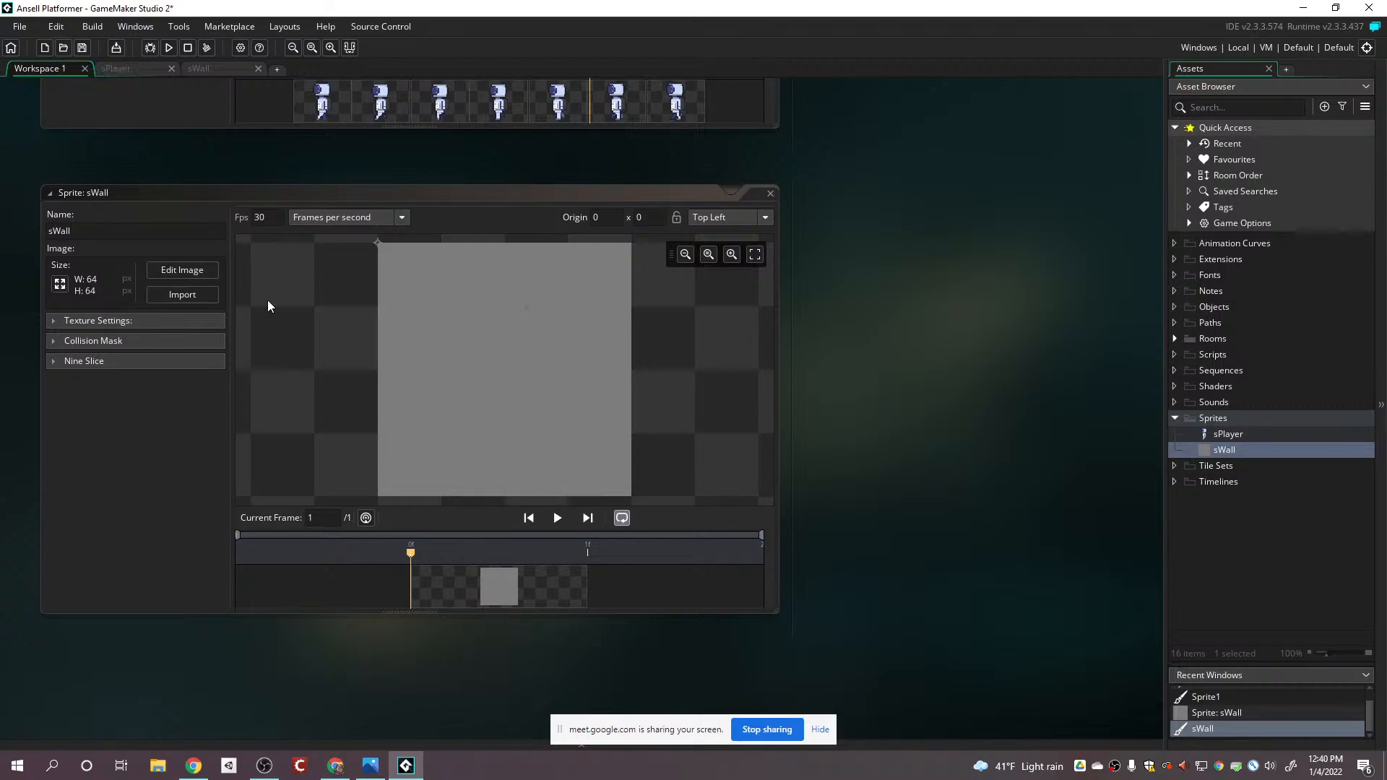
- Import the image dirt (3).png from the Downloads folder into the sWall sprite
click(183, 295)
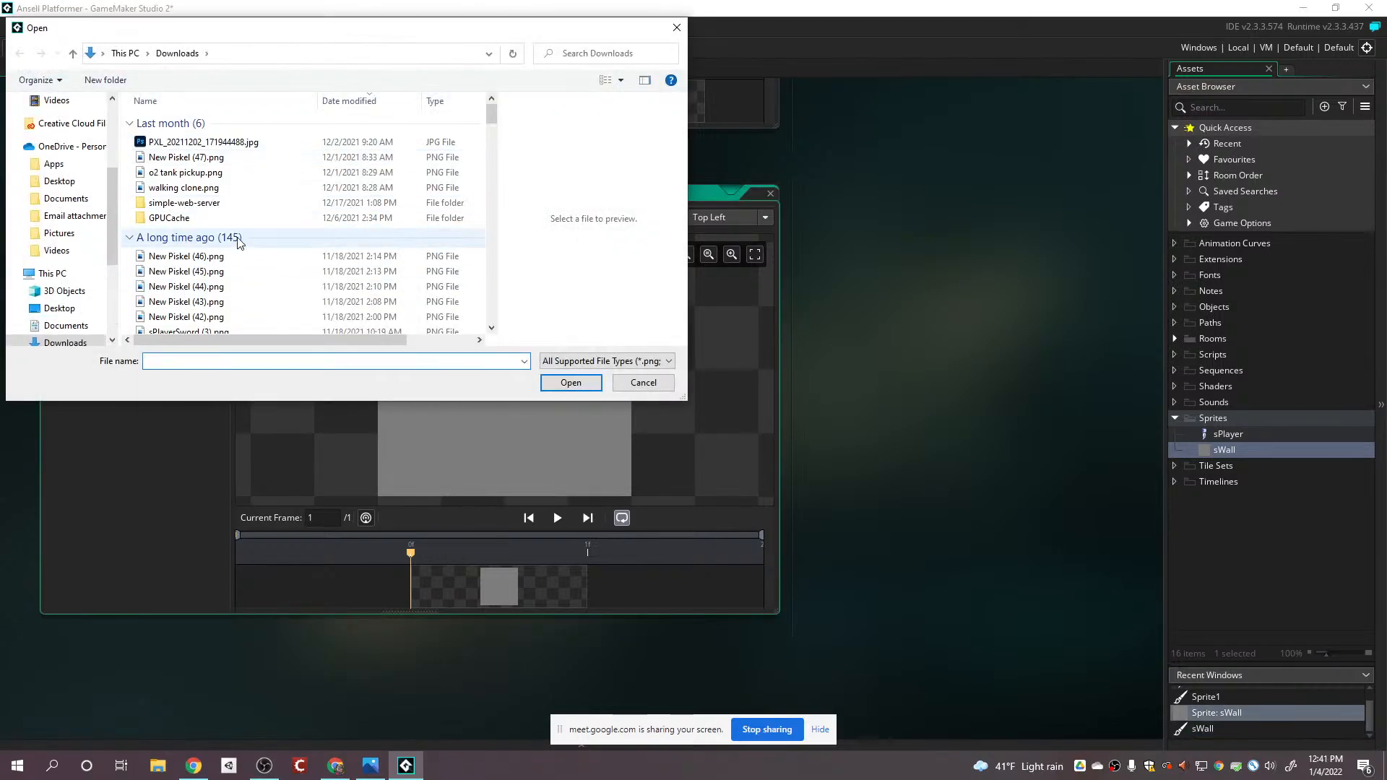
scroll(216, 261, down, 8)
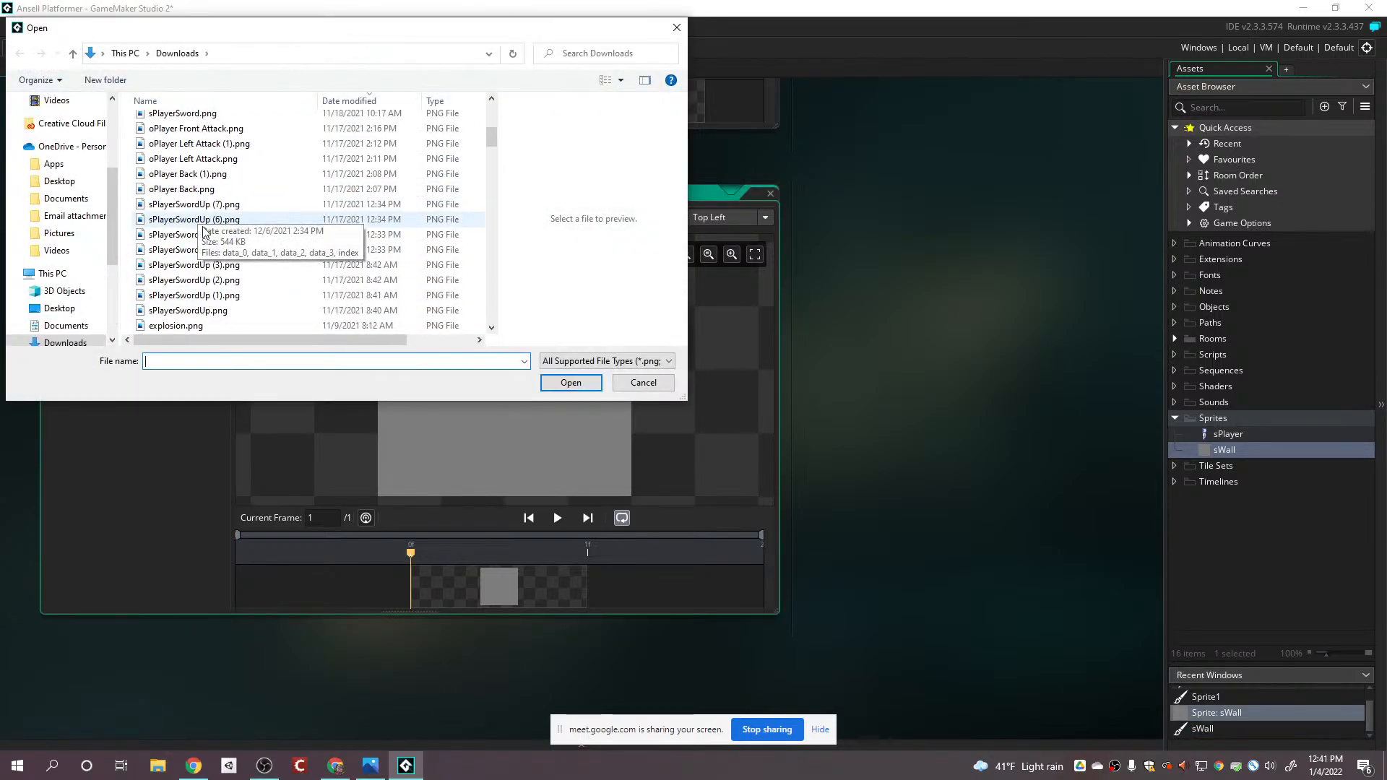
scroll(214, 251, down, 5)
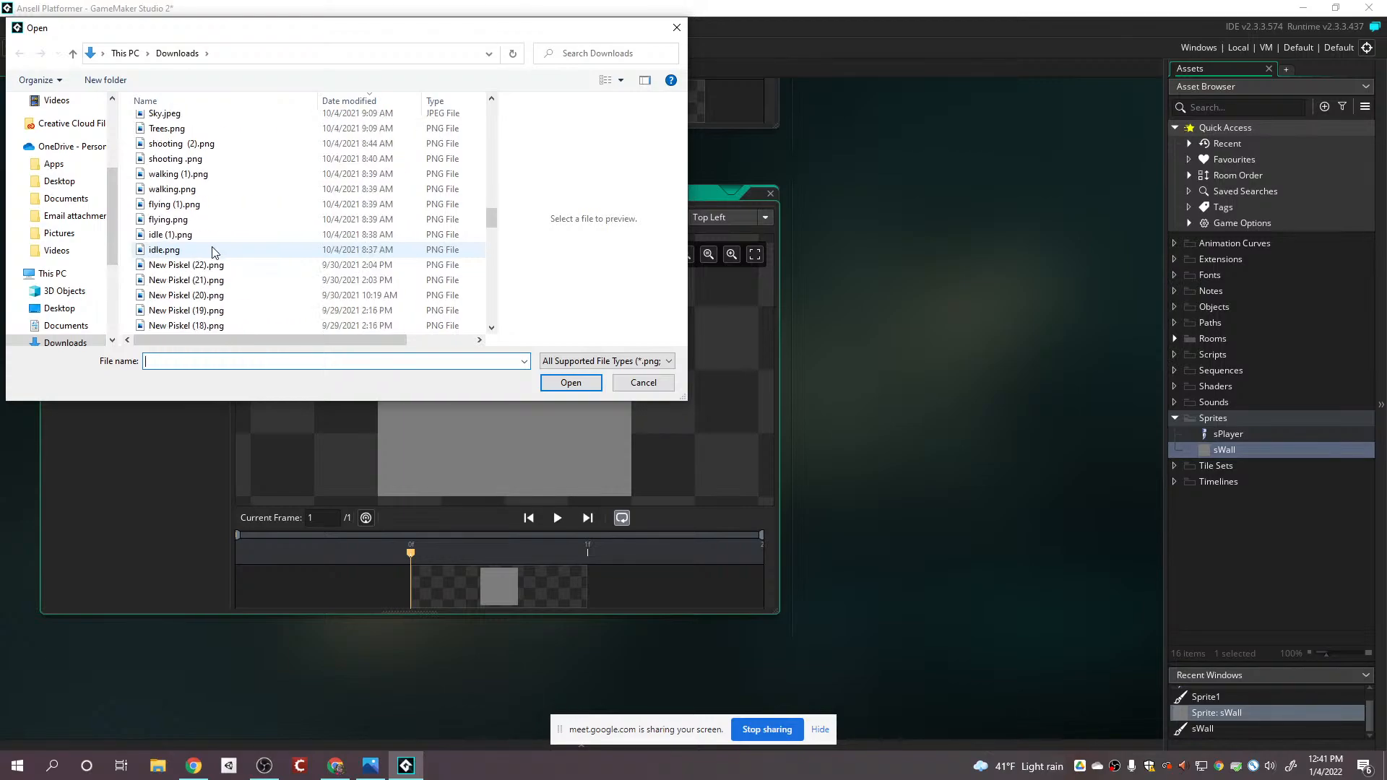
scroll(213, 252, down, 12)
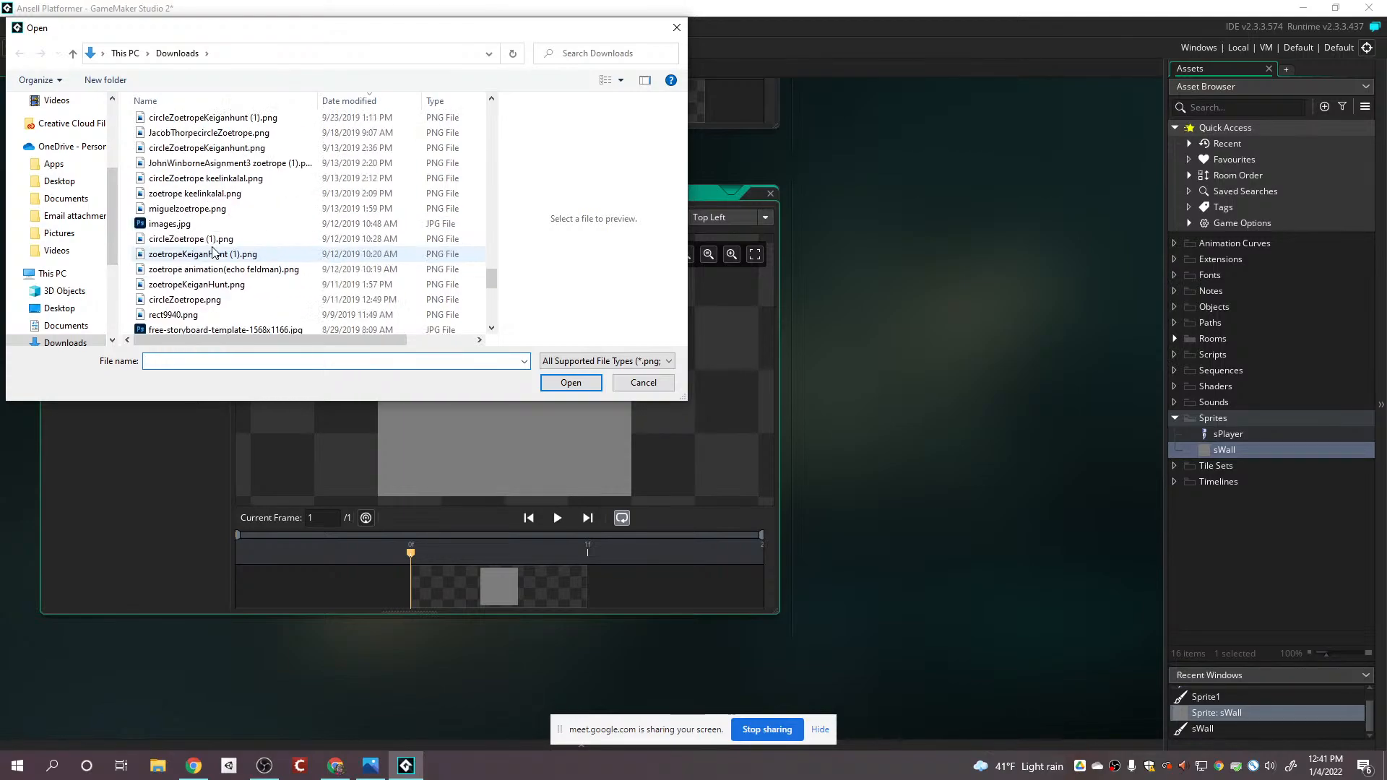
scroll(213, 251, down, 6)
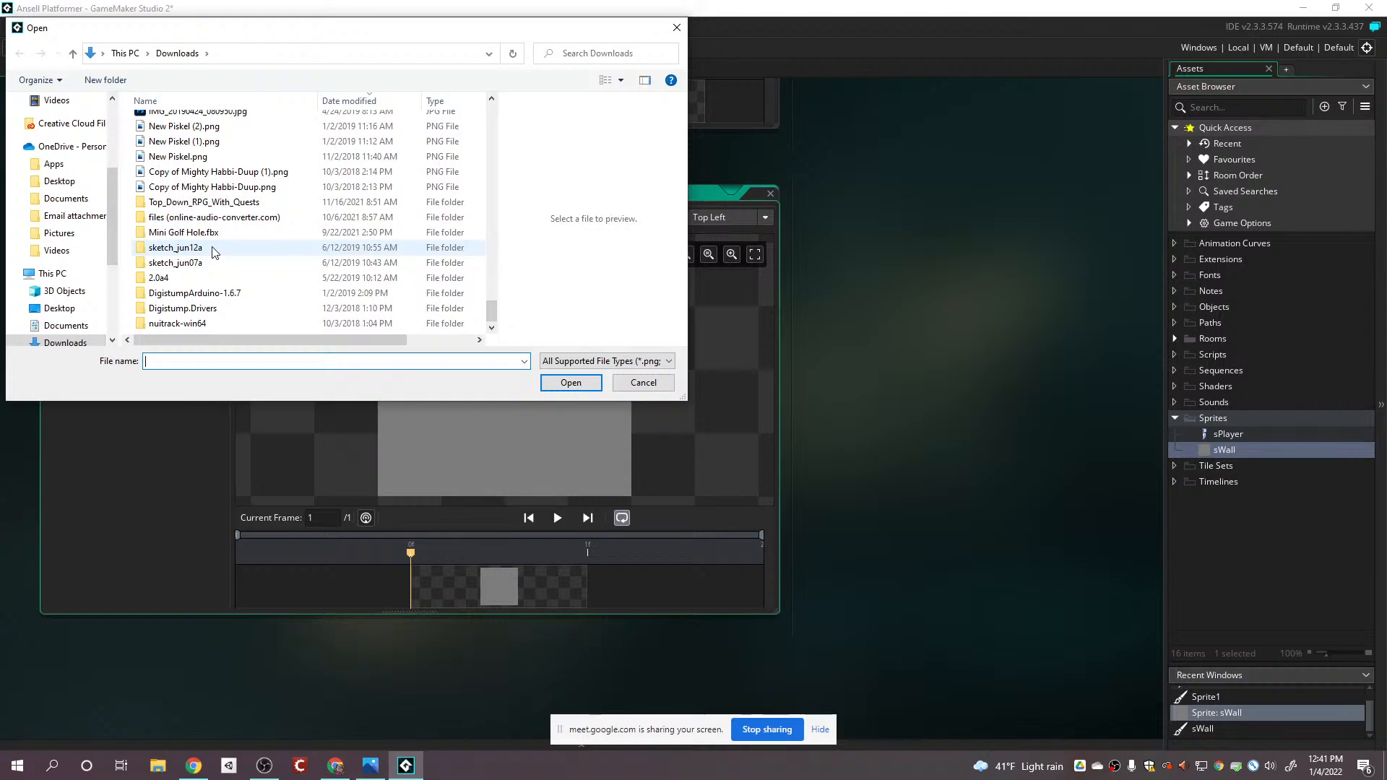
scroll(213, 252, up, 10)
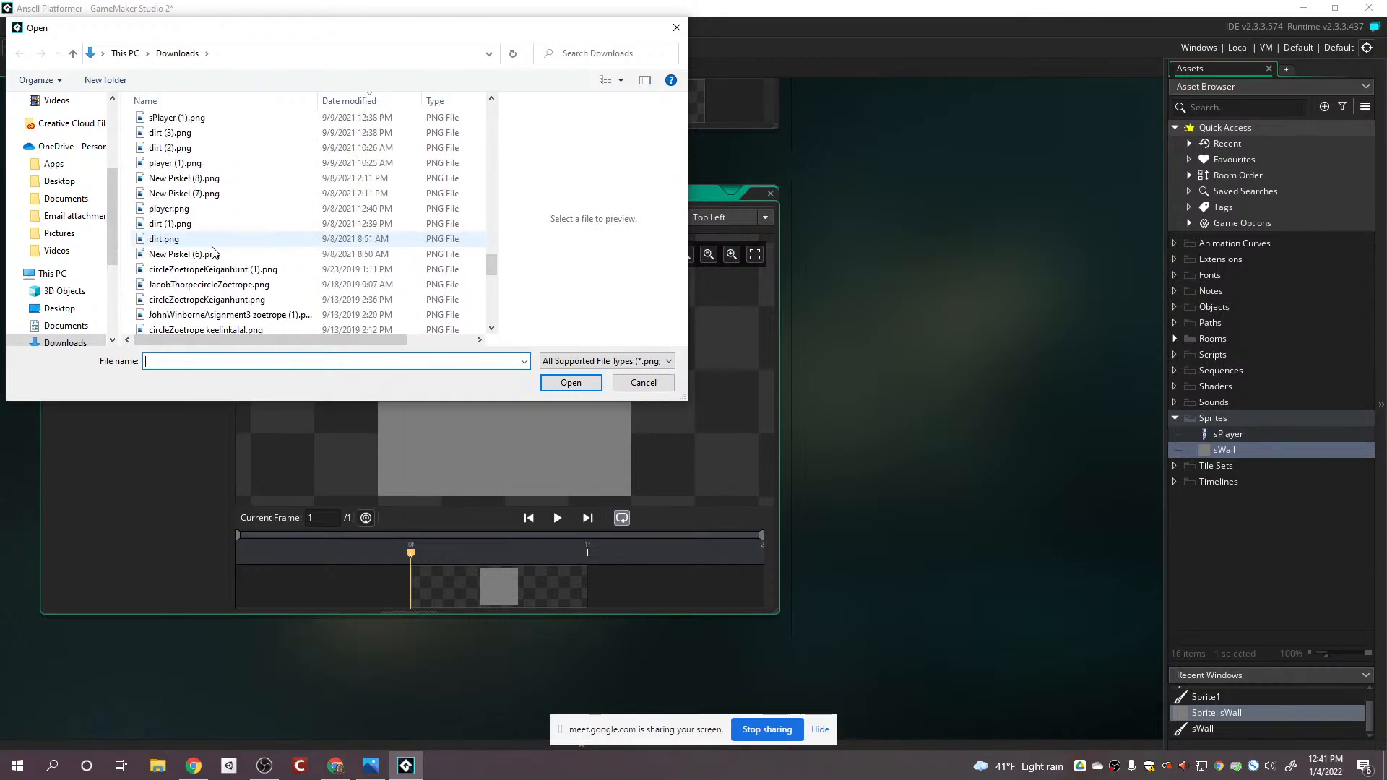
click(170, 132)
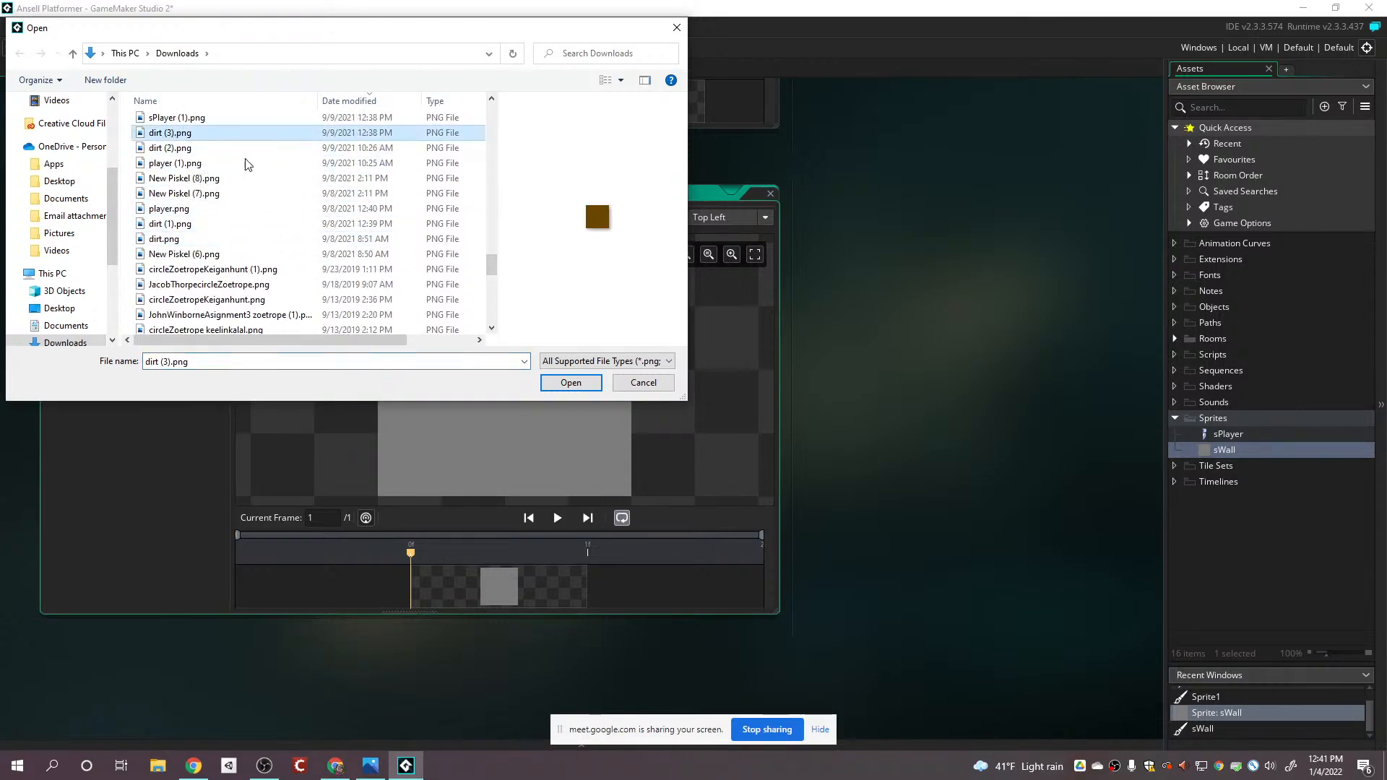
click(571, 383)
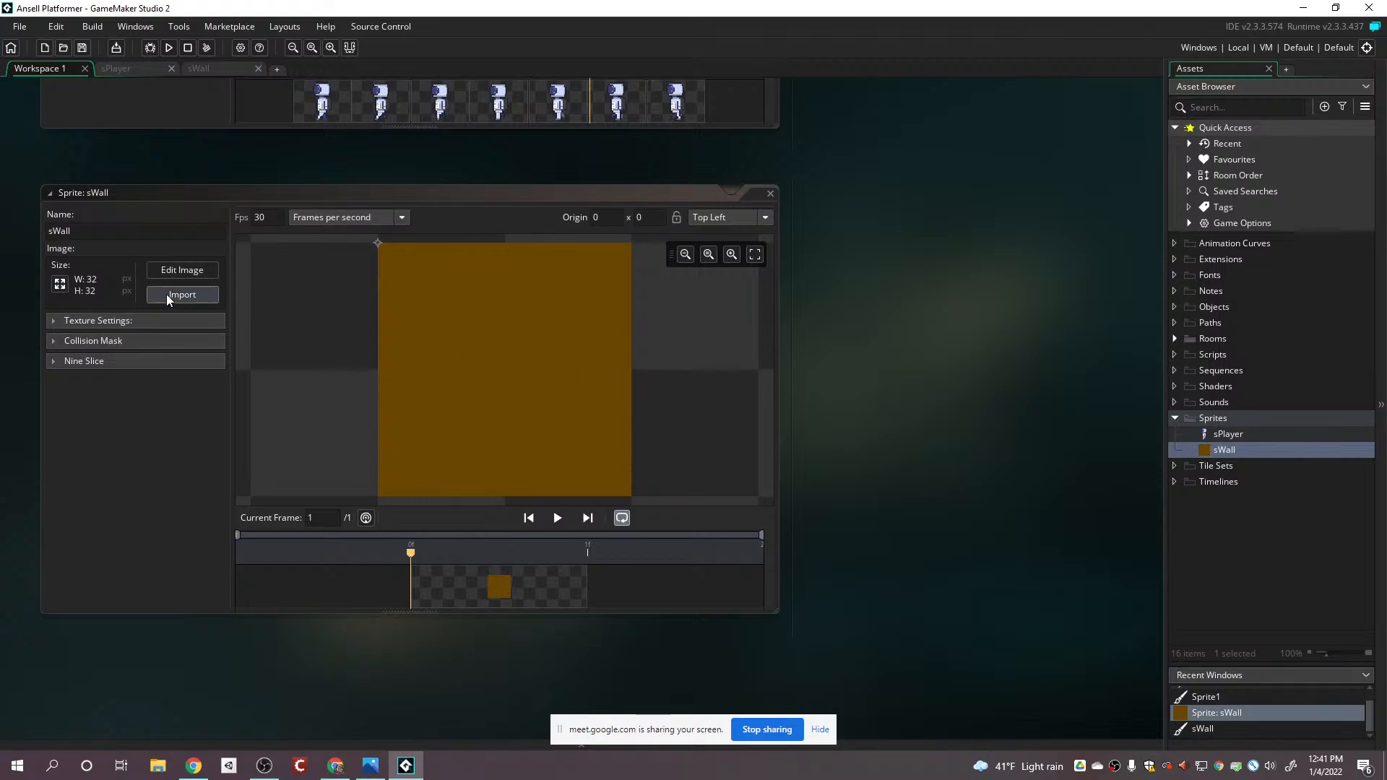
- Fill the imported brown sWall image entirely with dark grey and return to the workspace
click(190, 268)
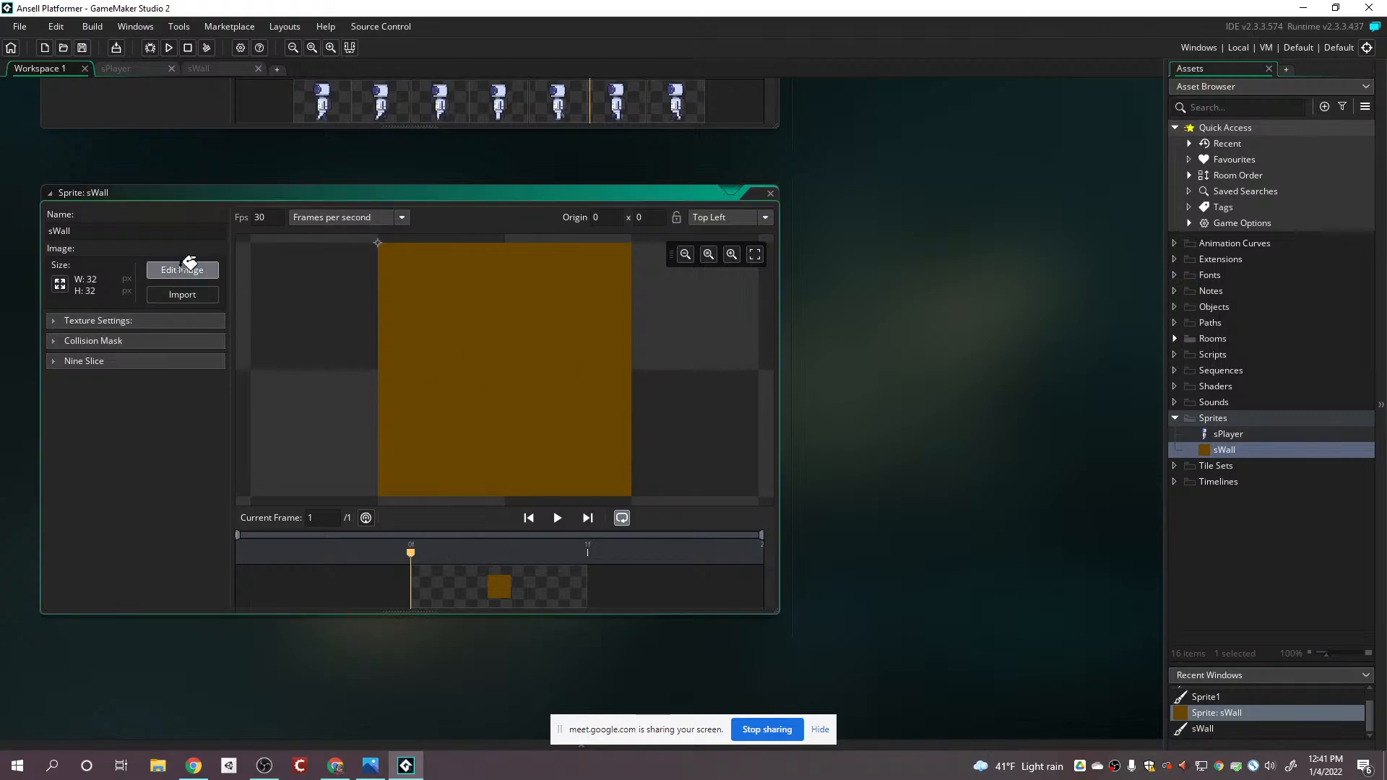
click(1099, 181)
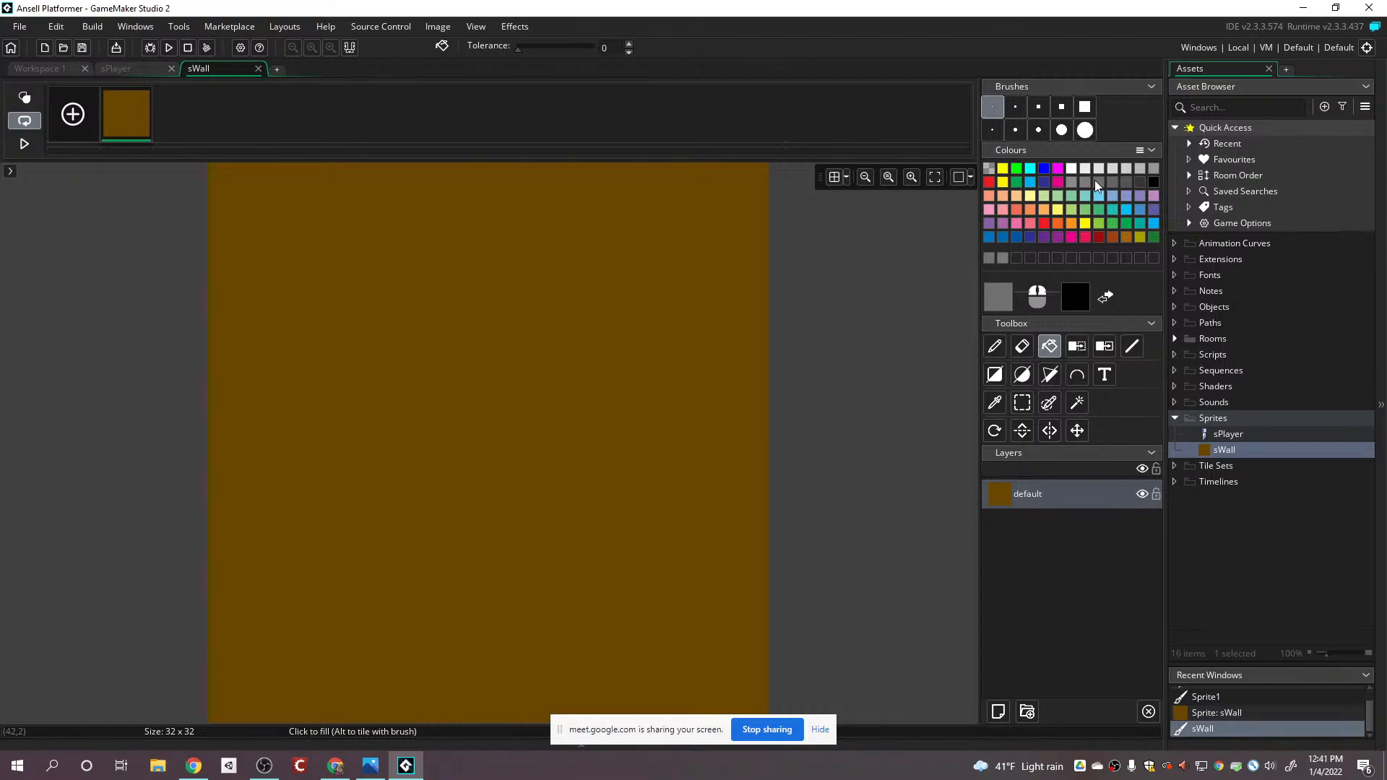
click(578, 272)
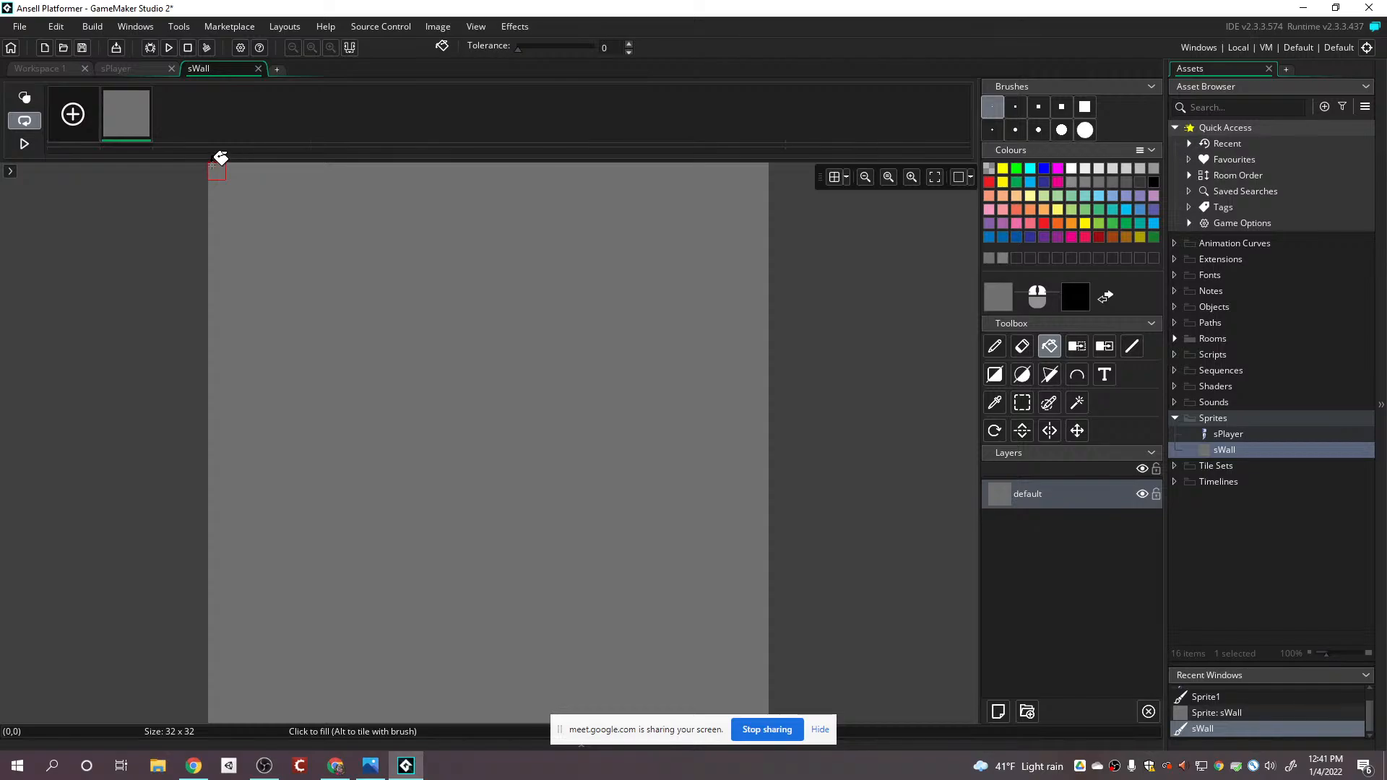
click(39, 70)
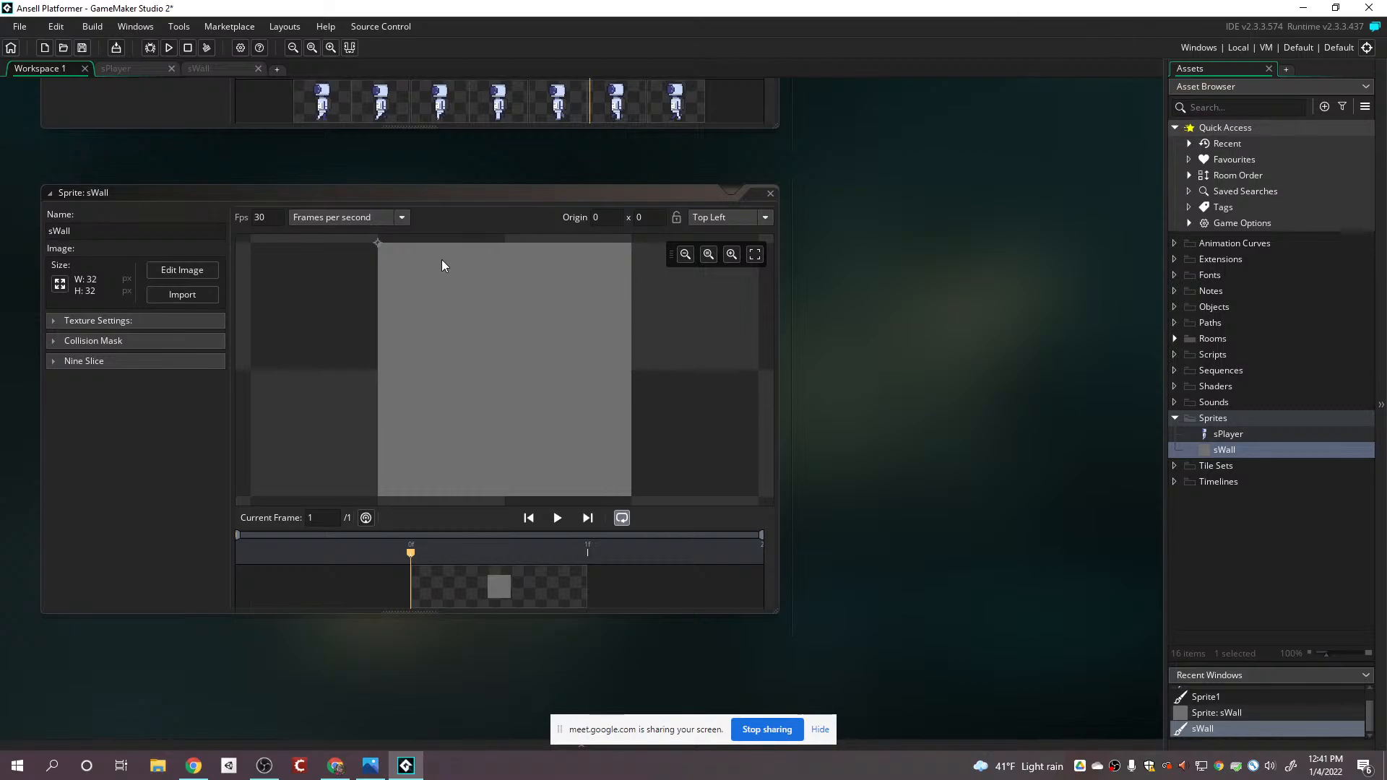
- Scale the sWall image to 64 by 64 pixels and return to the workspace
scroll(161, 253, up, 2)
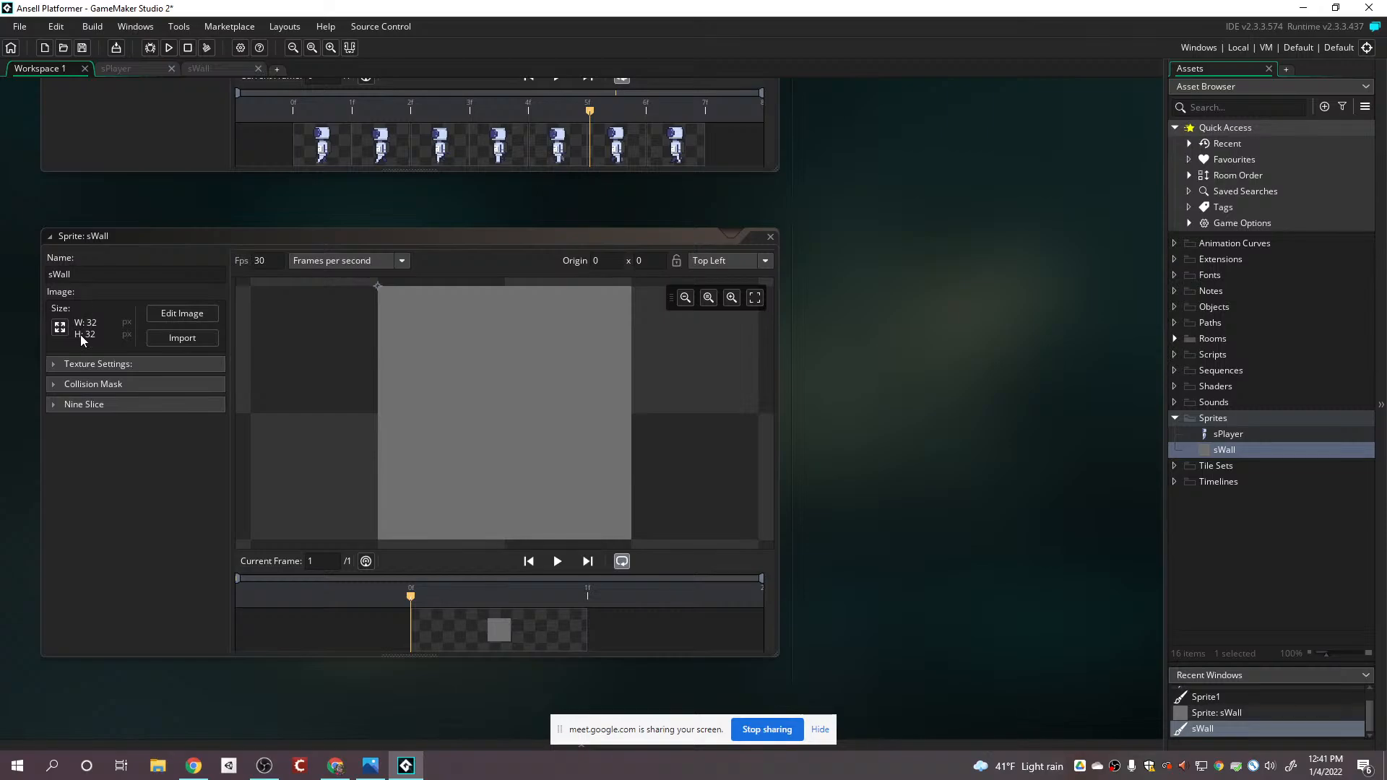
click(60, 328)
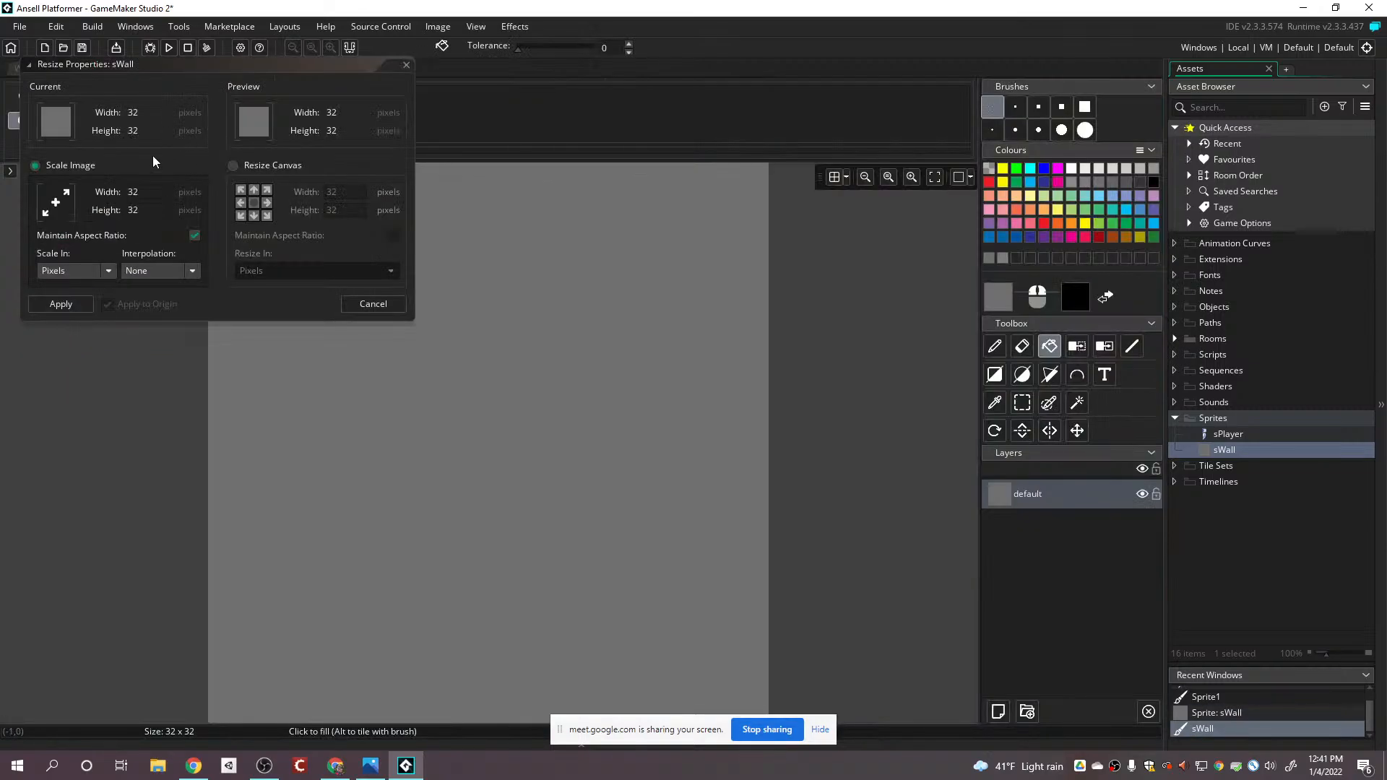
click(126, 193)
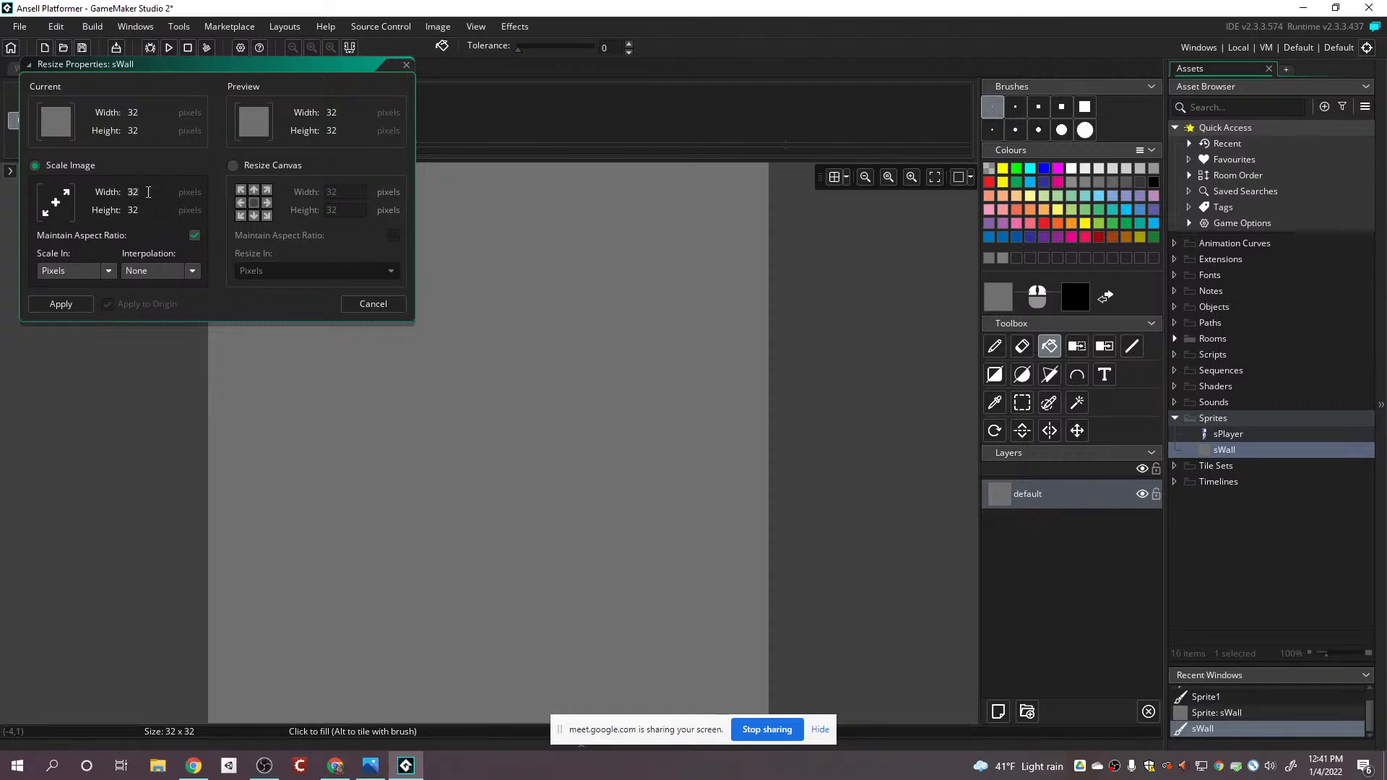
key(BackSpace)
key(BackSpace)
text(64)
click(154, 213)
click(58, 303)
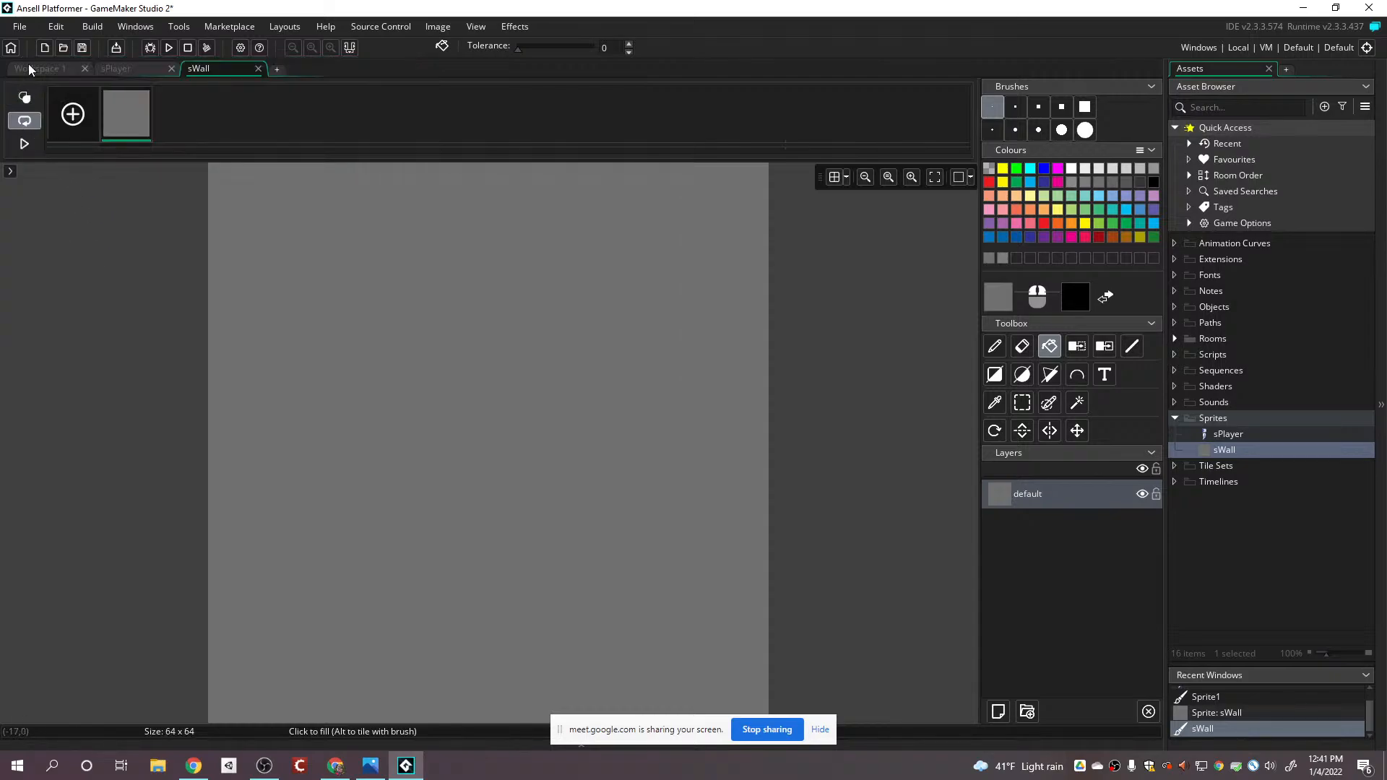
click(34, 69)
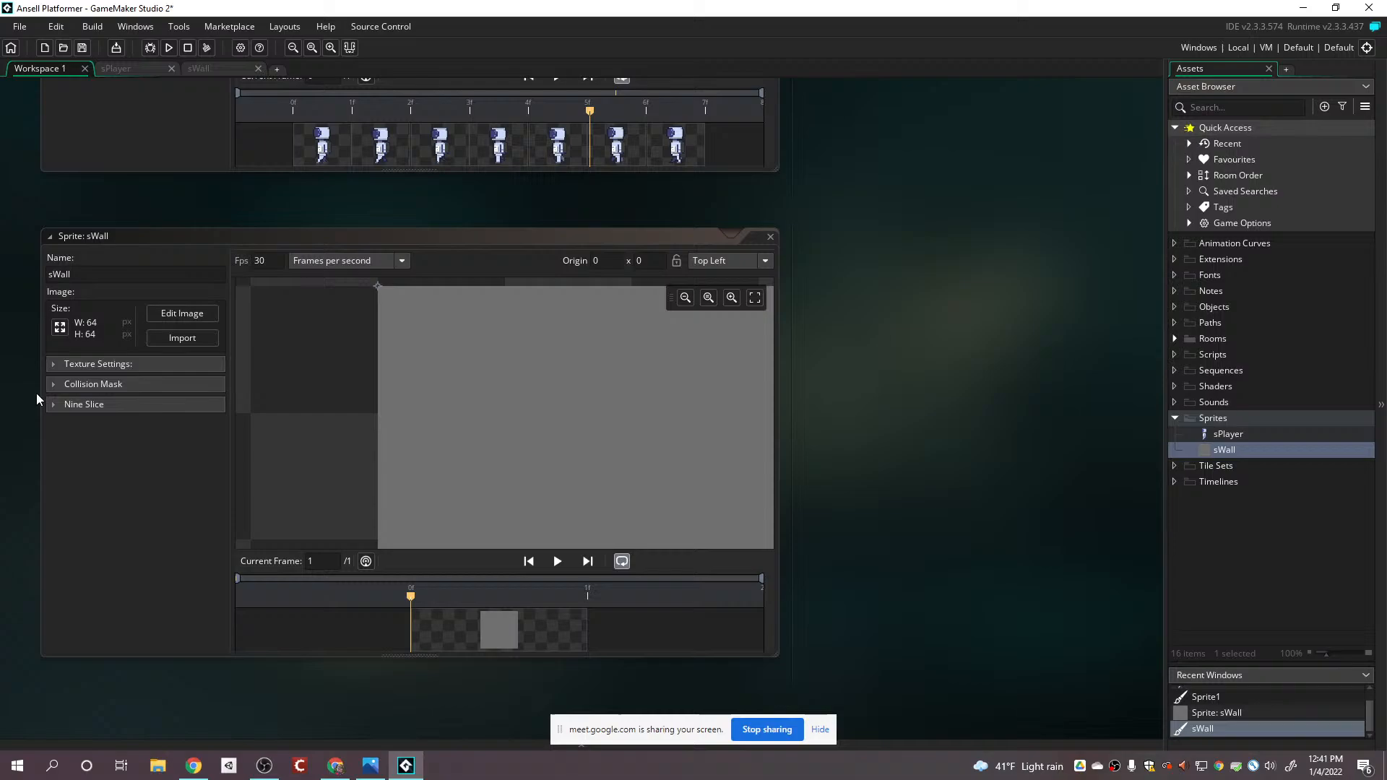
- Scale the sWall image to 32 by 32 pixels and return to the workspace
click(60, 326)
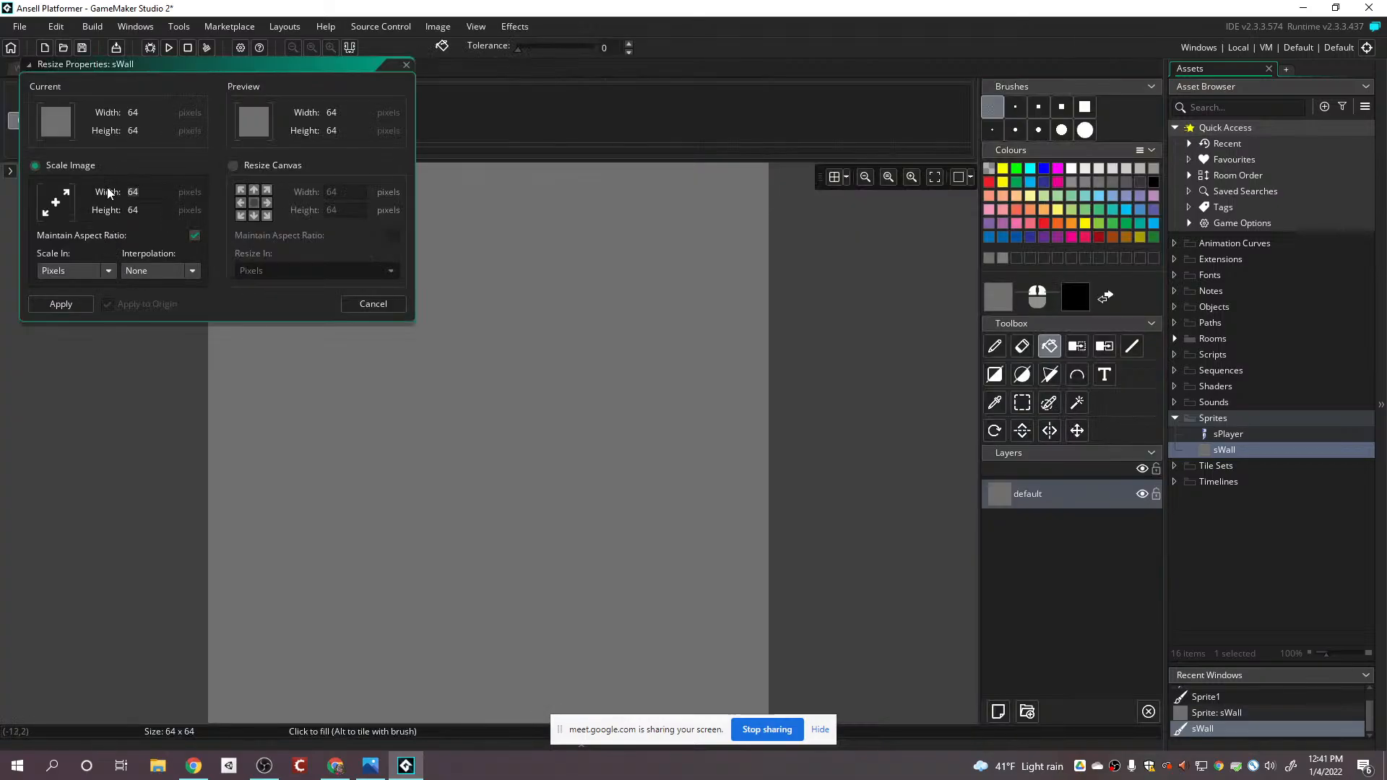
text(32)
key(Tab)
click(61, 304)
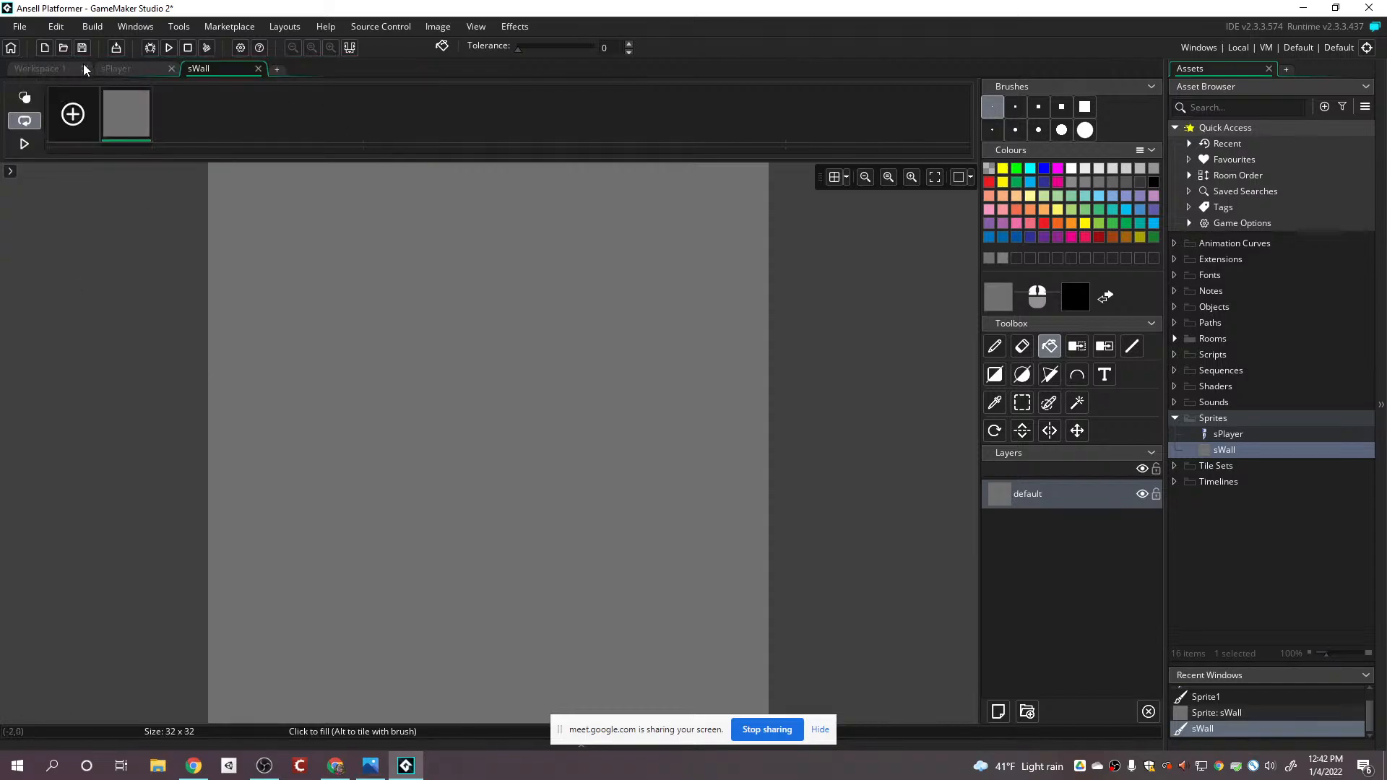
click(45, 67)
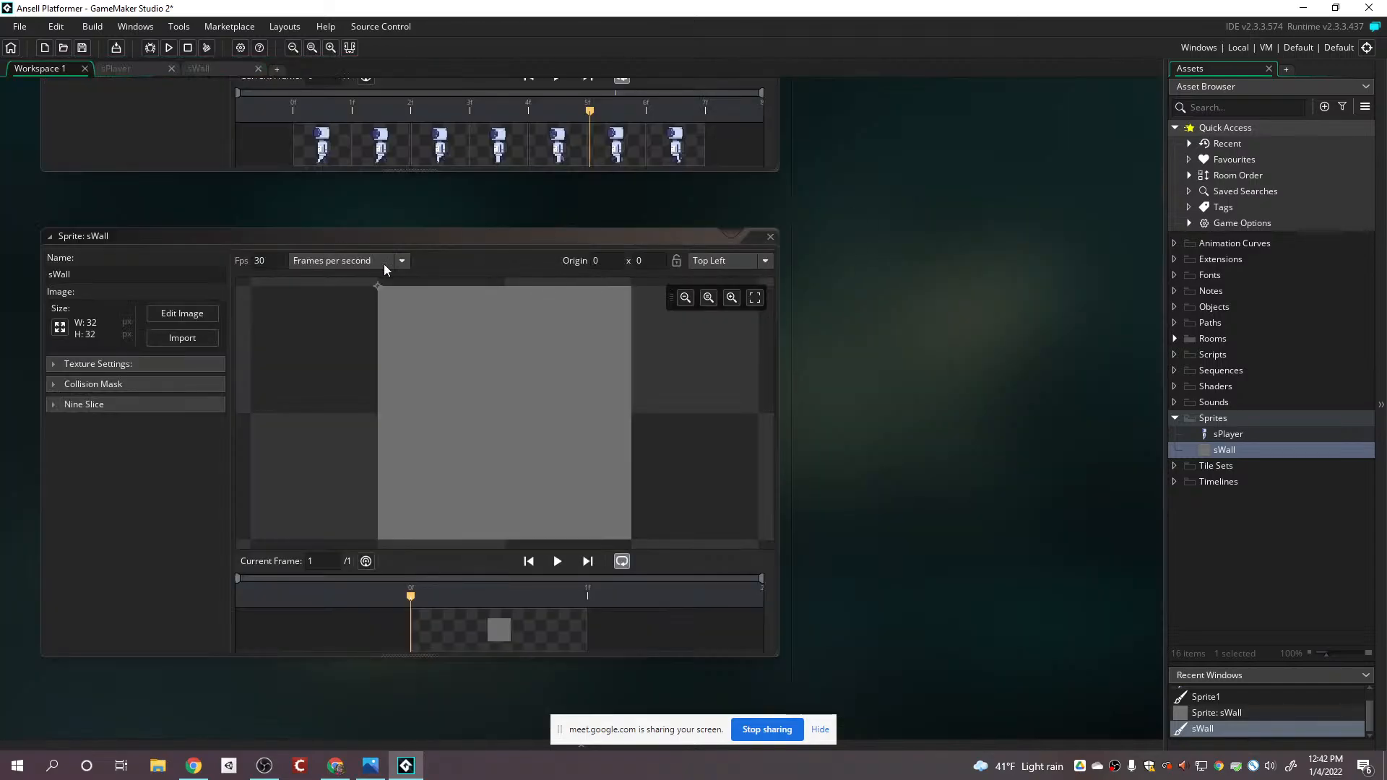
scroll(311, 218, up, 5)
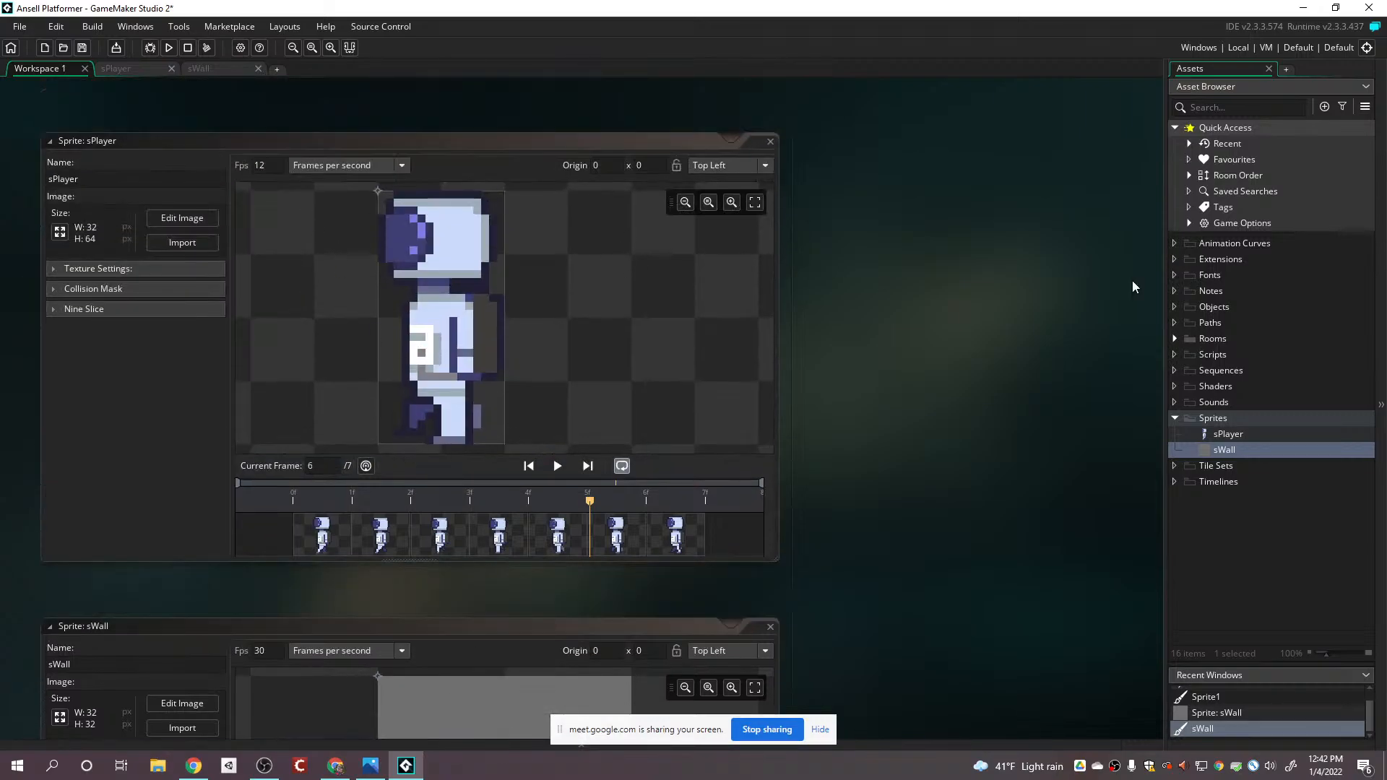
- Create a new object in the Objects group of the asset list
click(1219, 306)
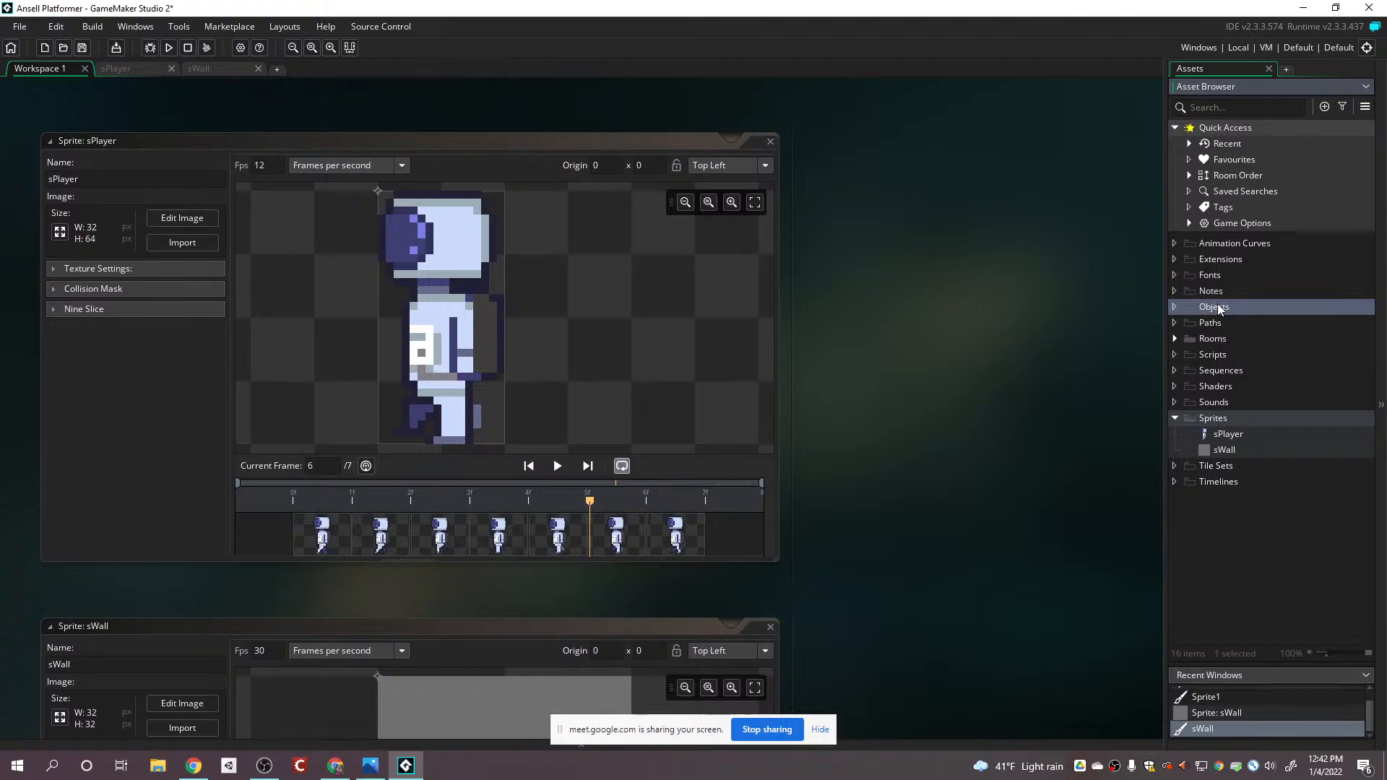
right_click(1218, 309)
mouse_move(1237, 309)
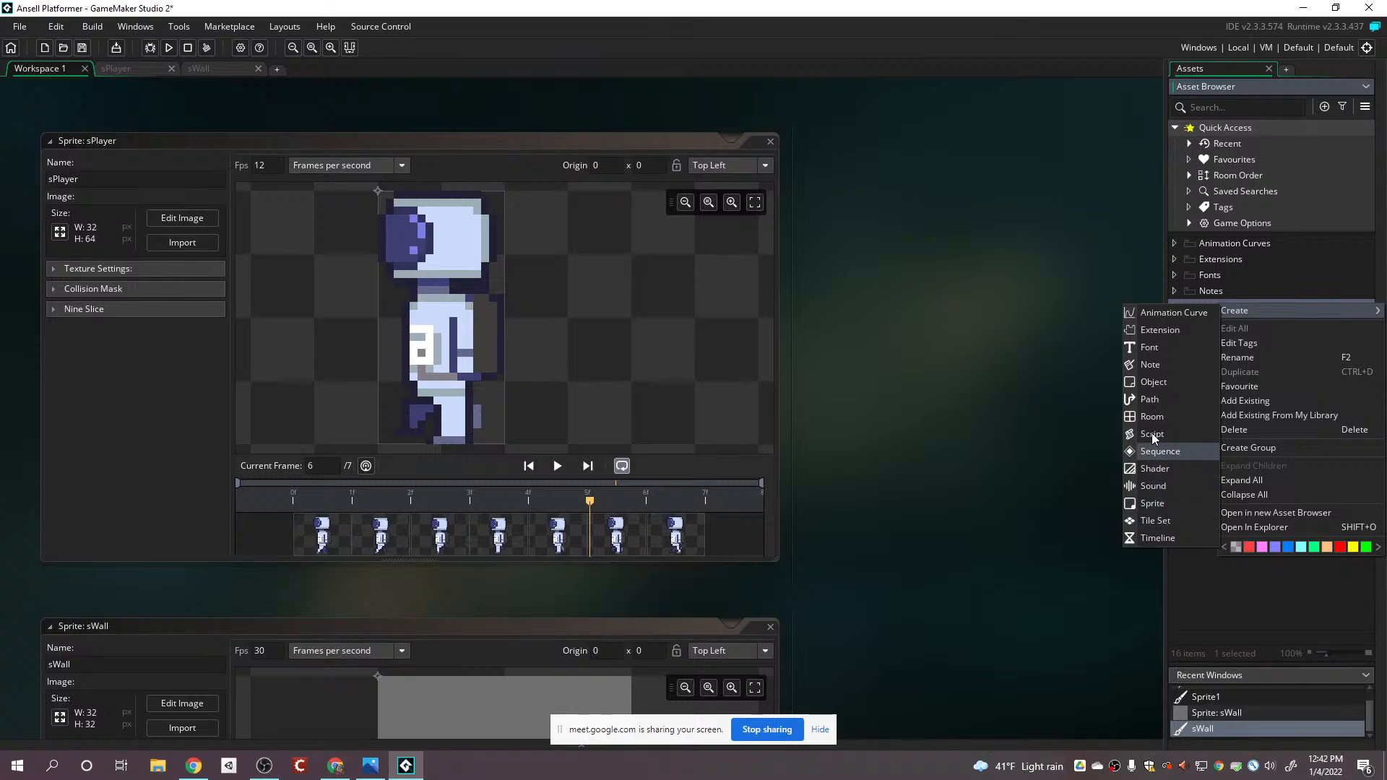
click(1155, 383)
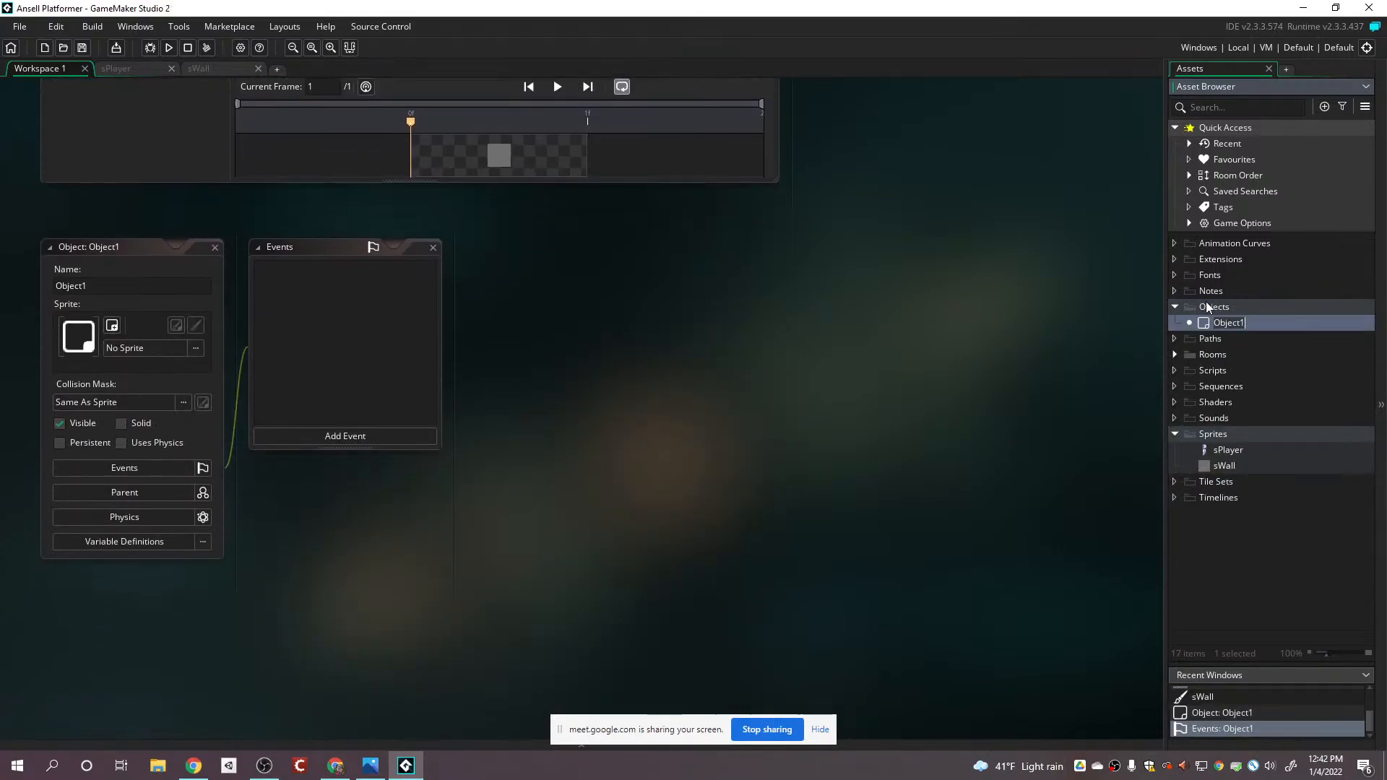
- Name the new object oPlayer and assign the sPlayer sprite to it
click(109, 289)
click(110, 289)
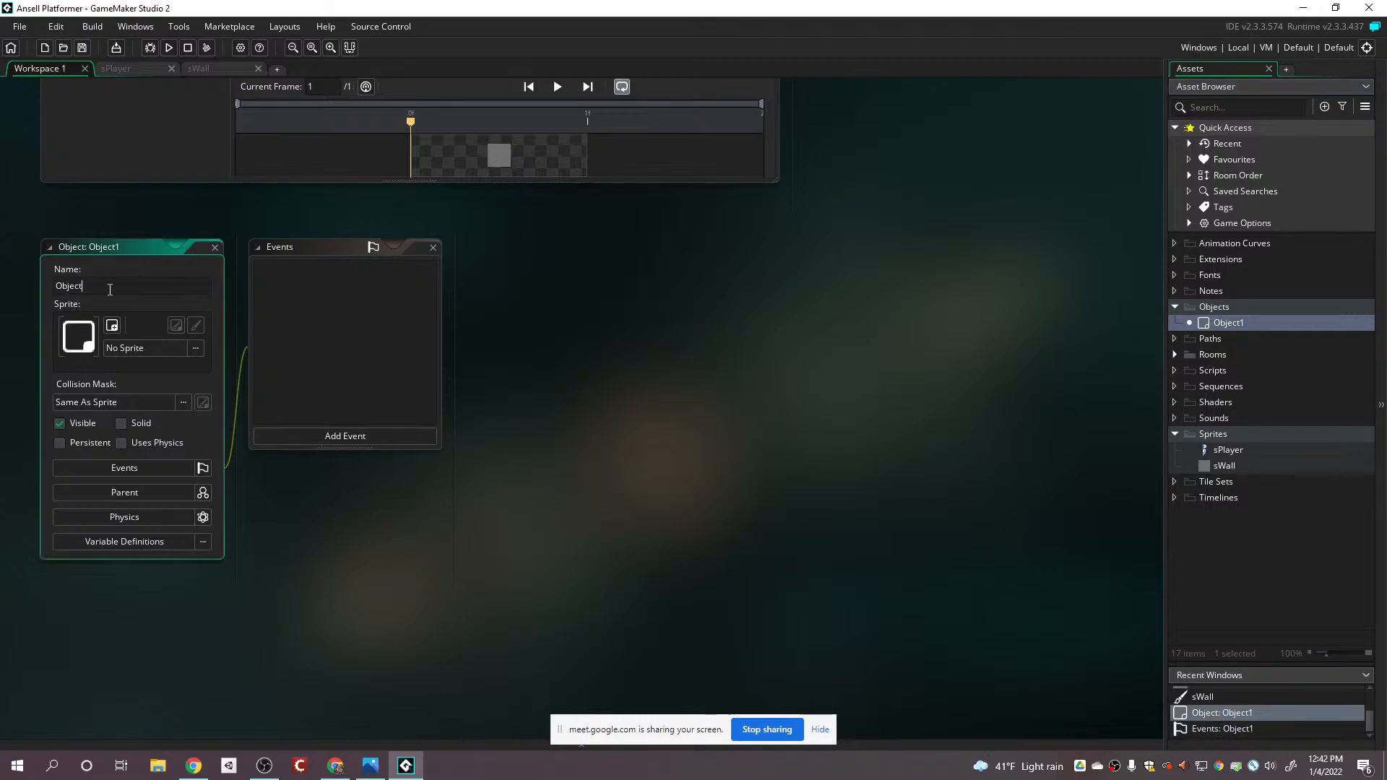
key(BackSpace)
key(BackSpace)
key(BackSpace)
key(BackSpace)
key(BackSpace)
key(BackSpace)
text(oPlayer)
click(145, 345)
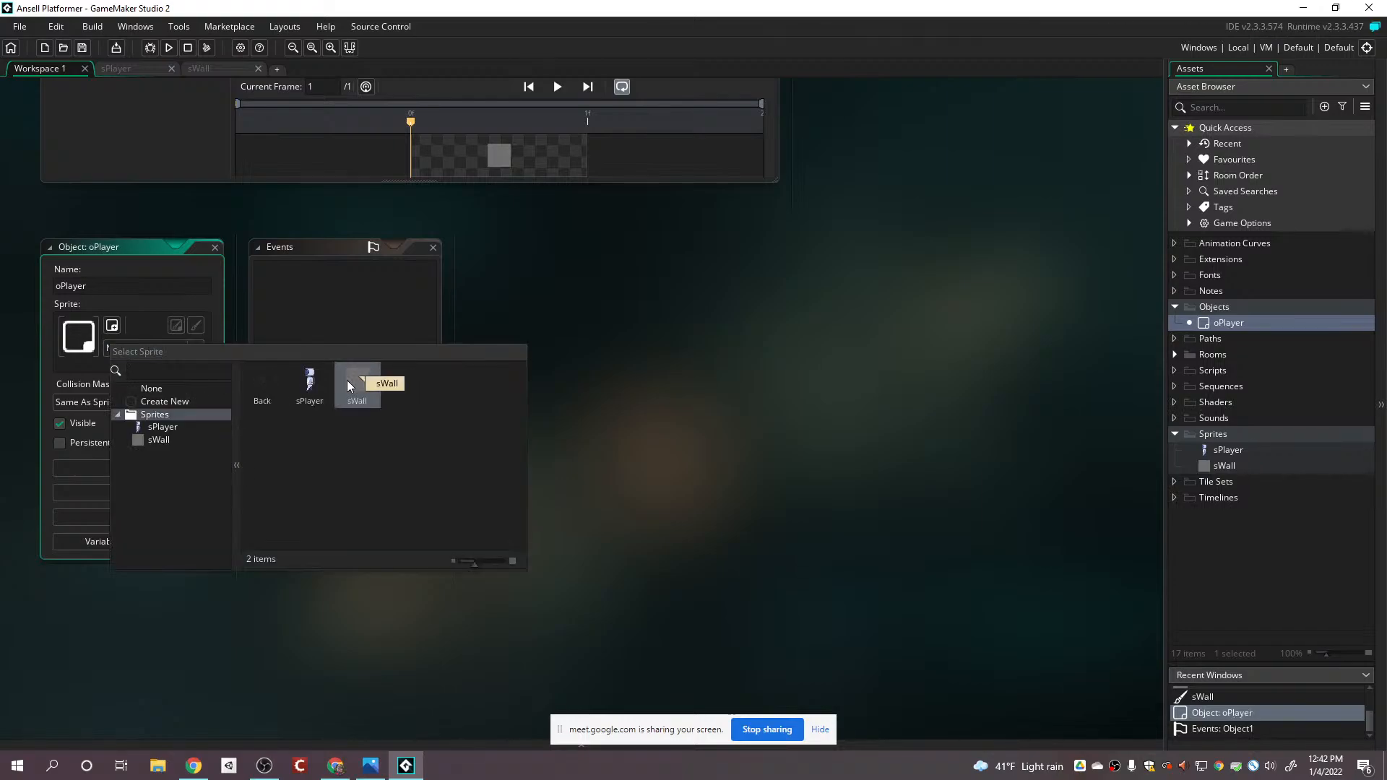
double_click(308, 378)
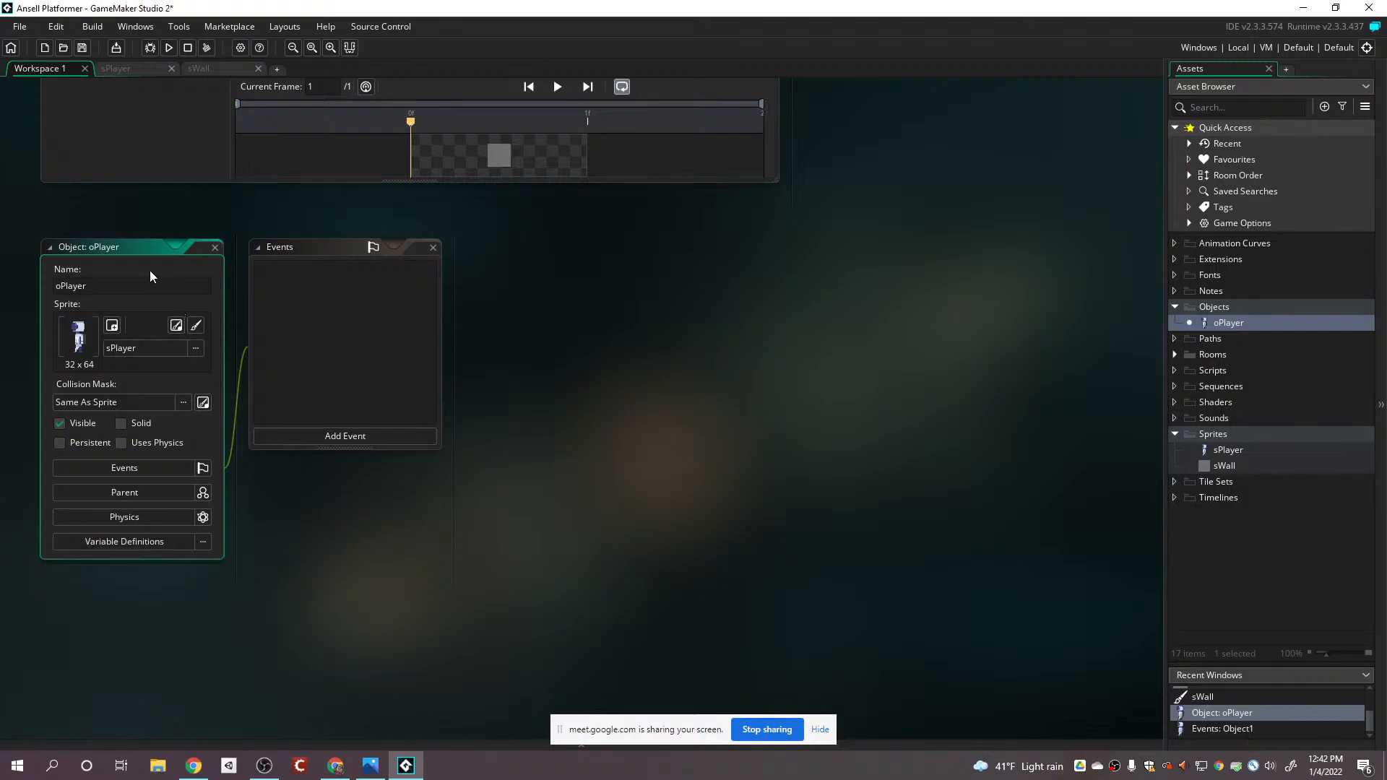
right_click(1215, 306)
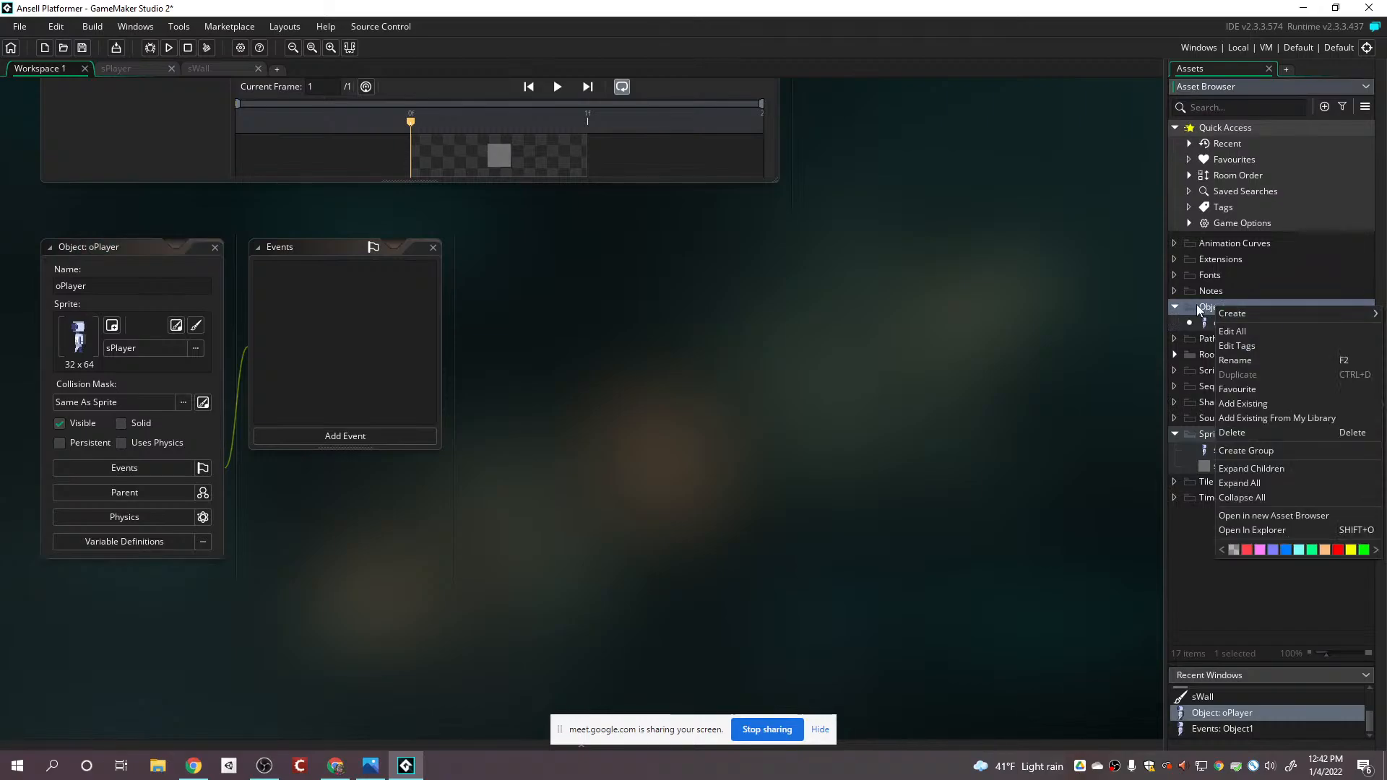
mouse_move(1247, 313)
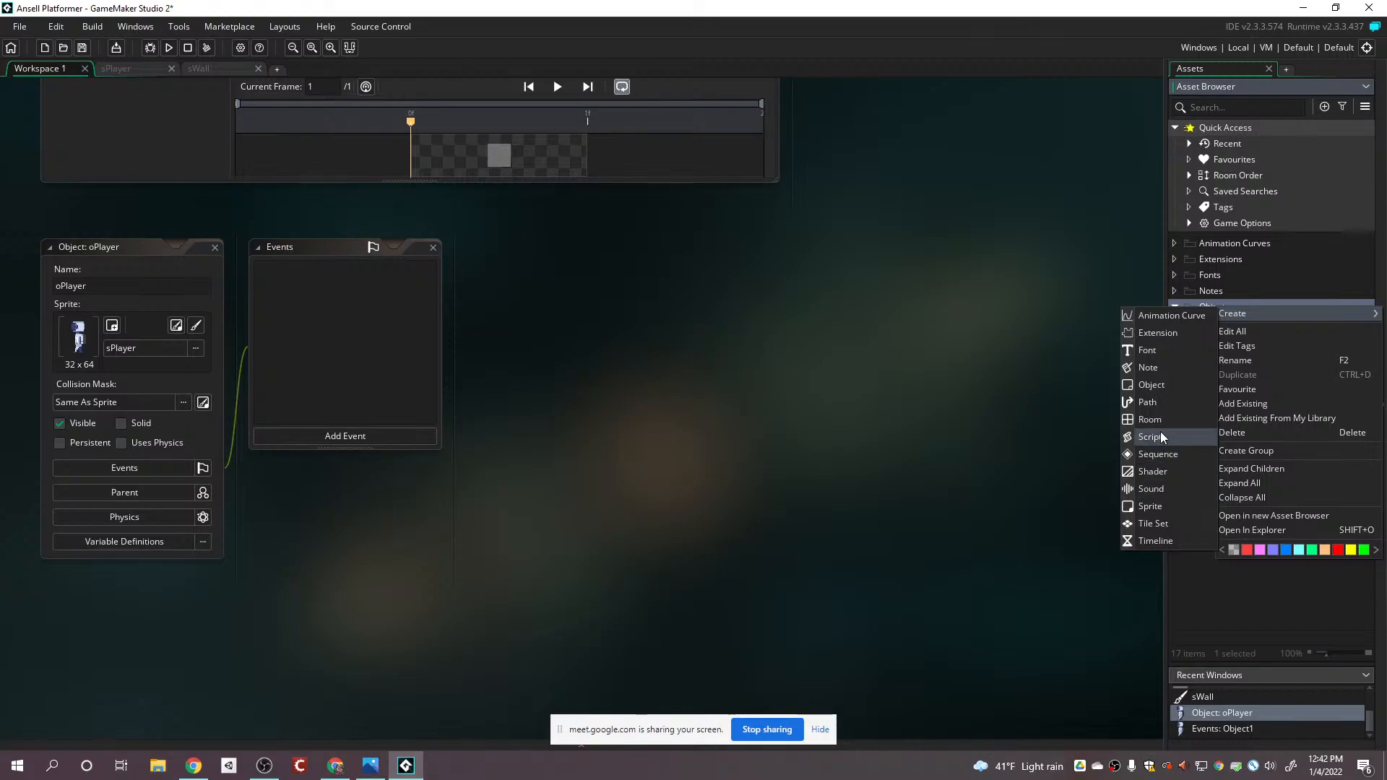
click(1154, 396)
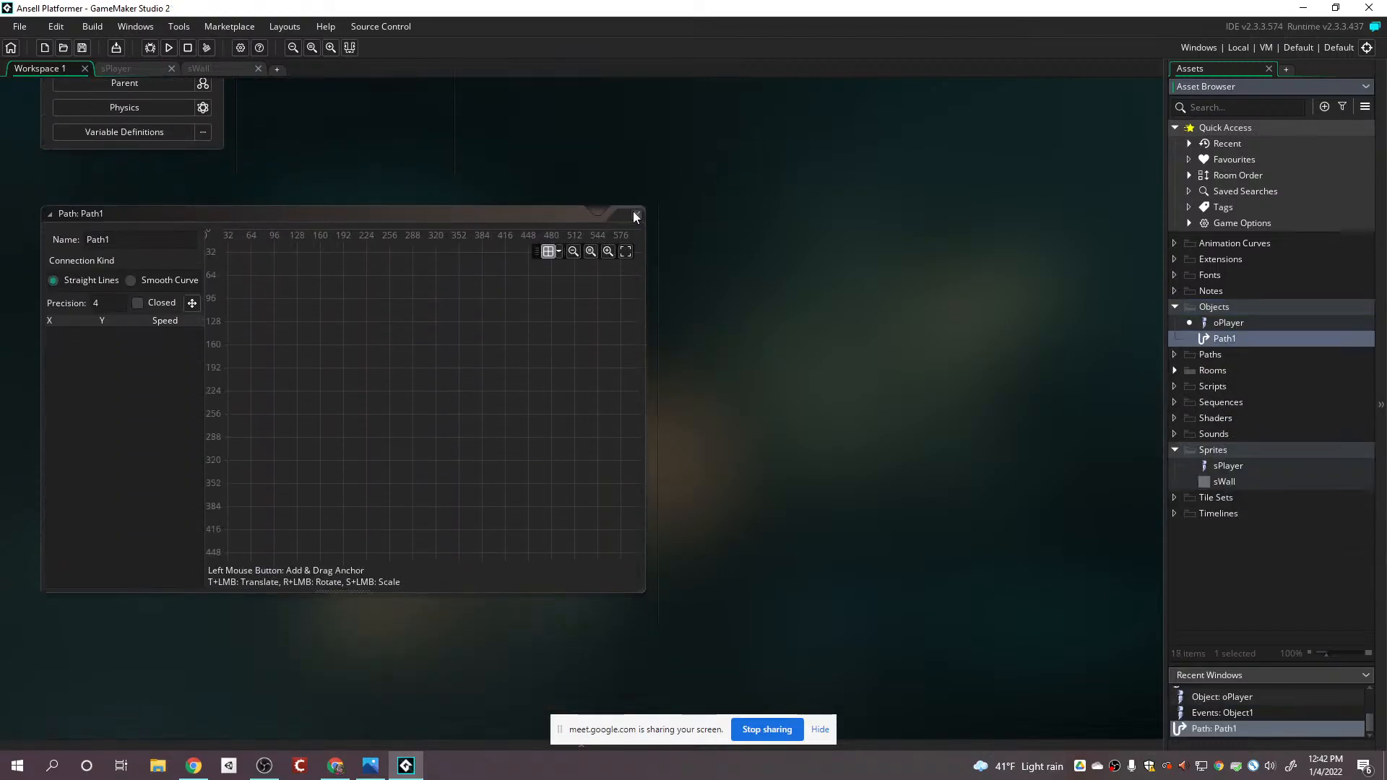
click(635, 215)
right_click(1229, 339)
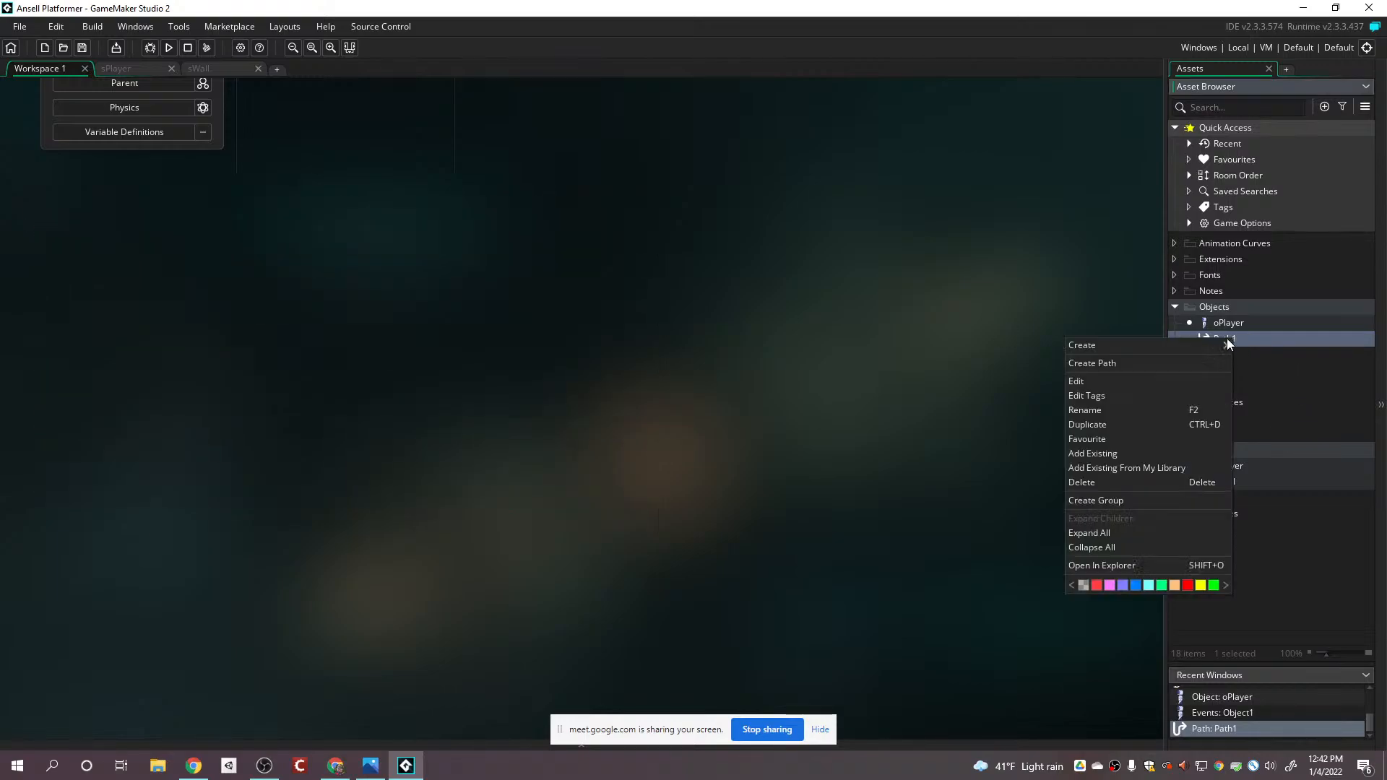
click(1097, 486)
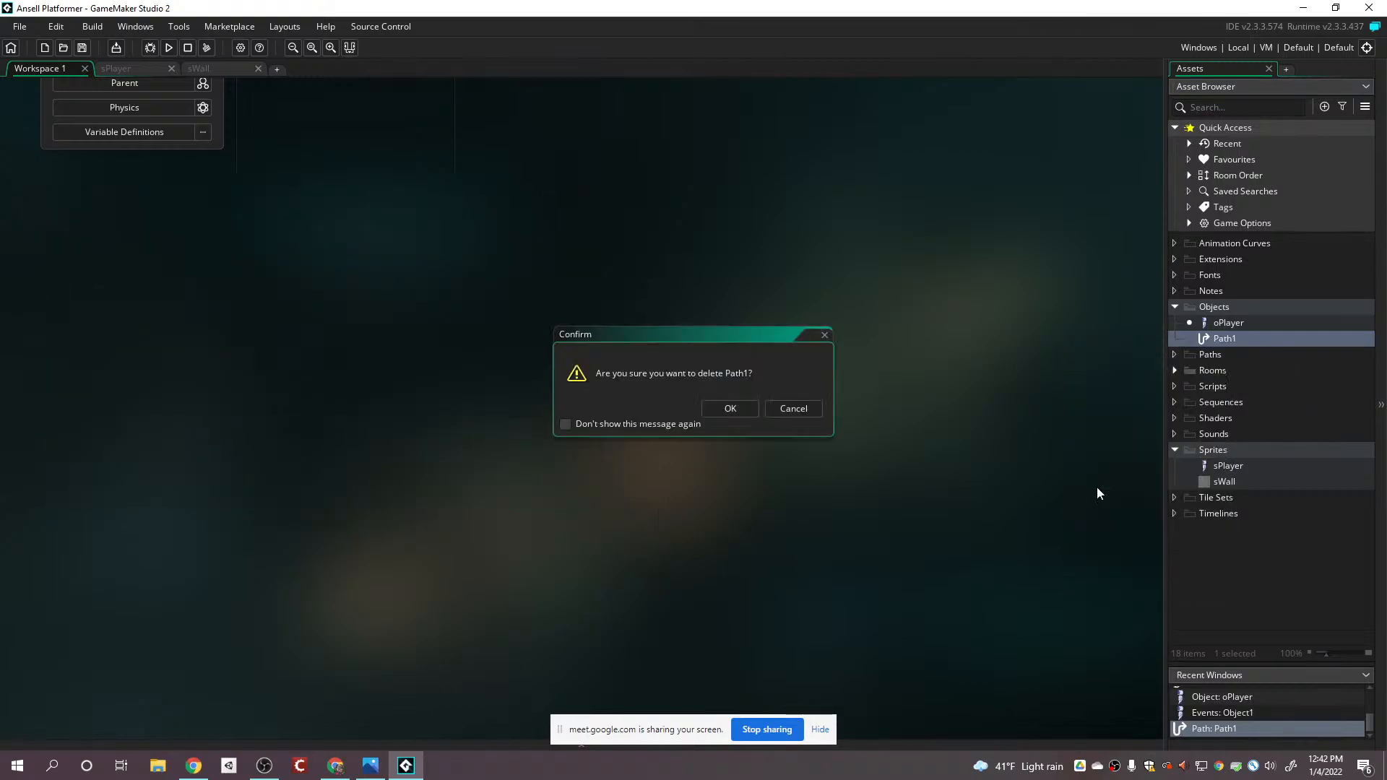
click(746, 409)
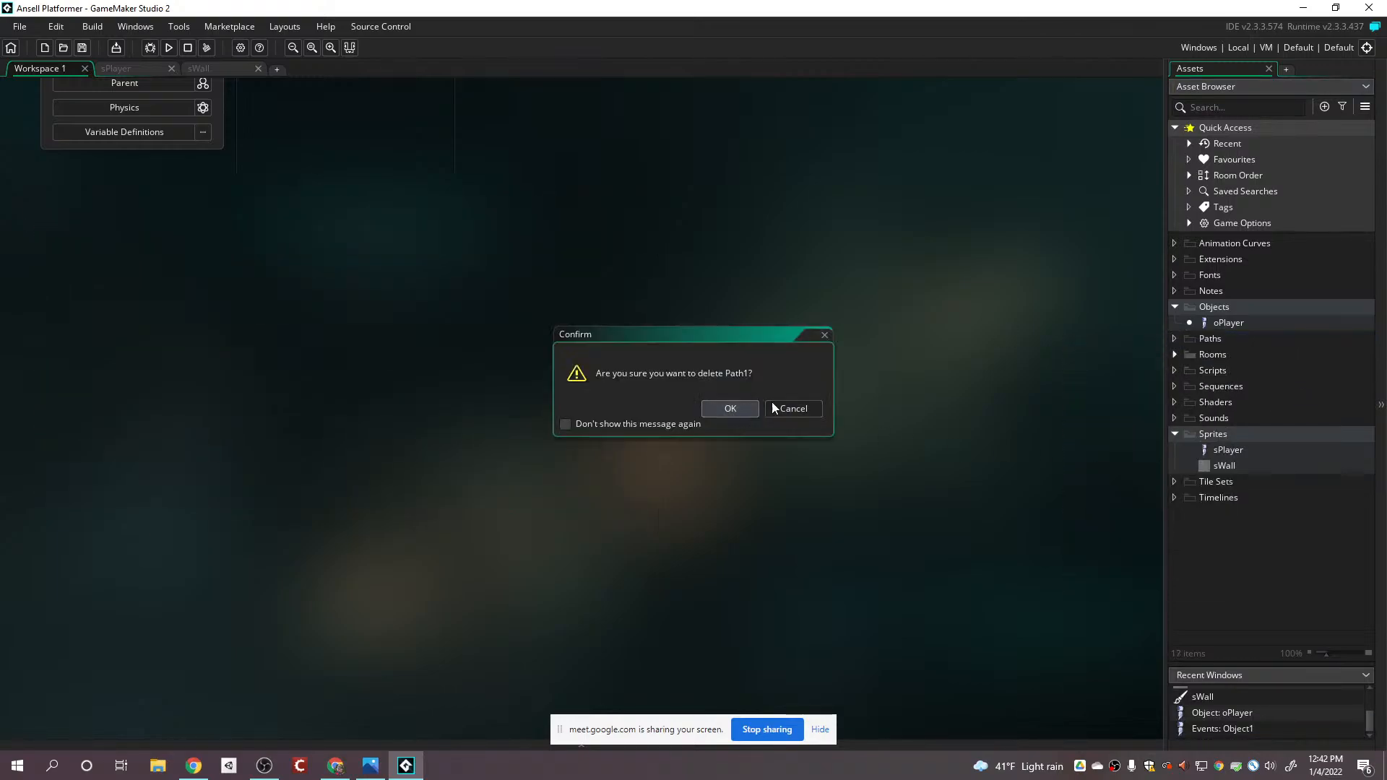
- Create a second object in the Objects group and name it oWall
right_click(1216, 307)
mouse_move(1261, 313)
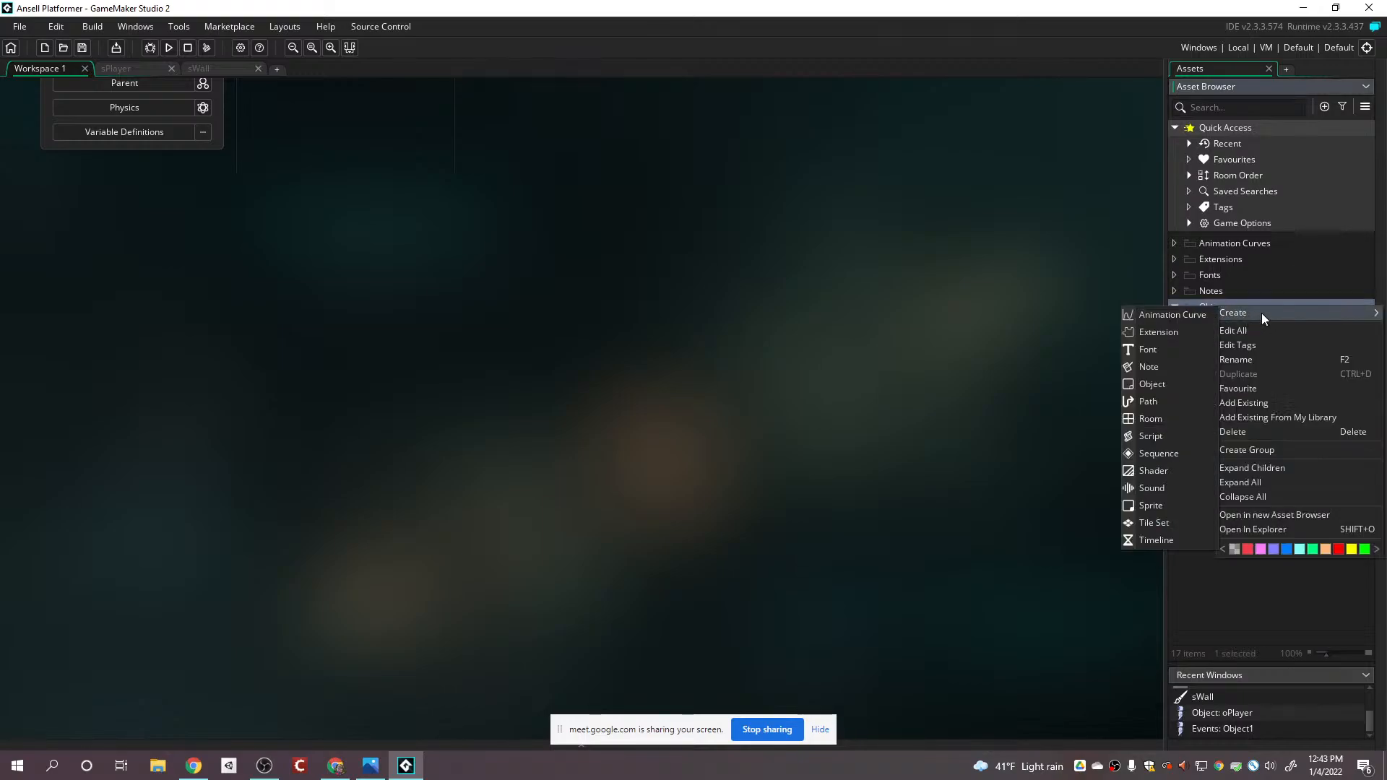
click(1153, 385)
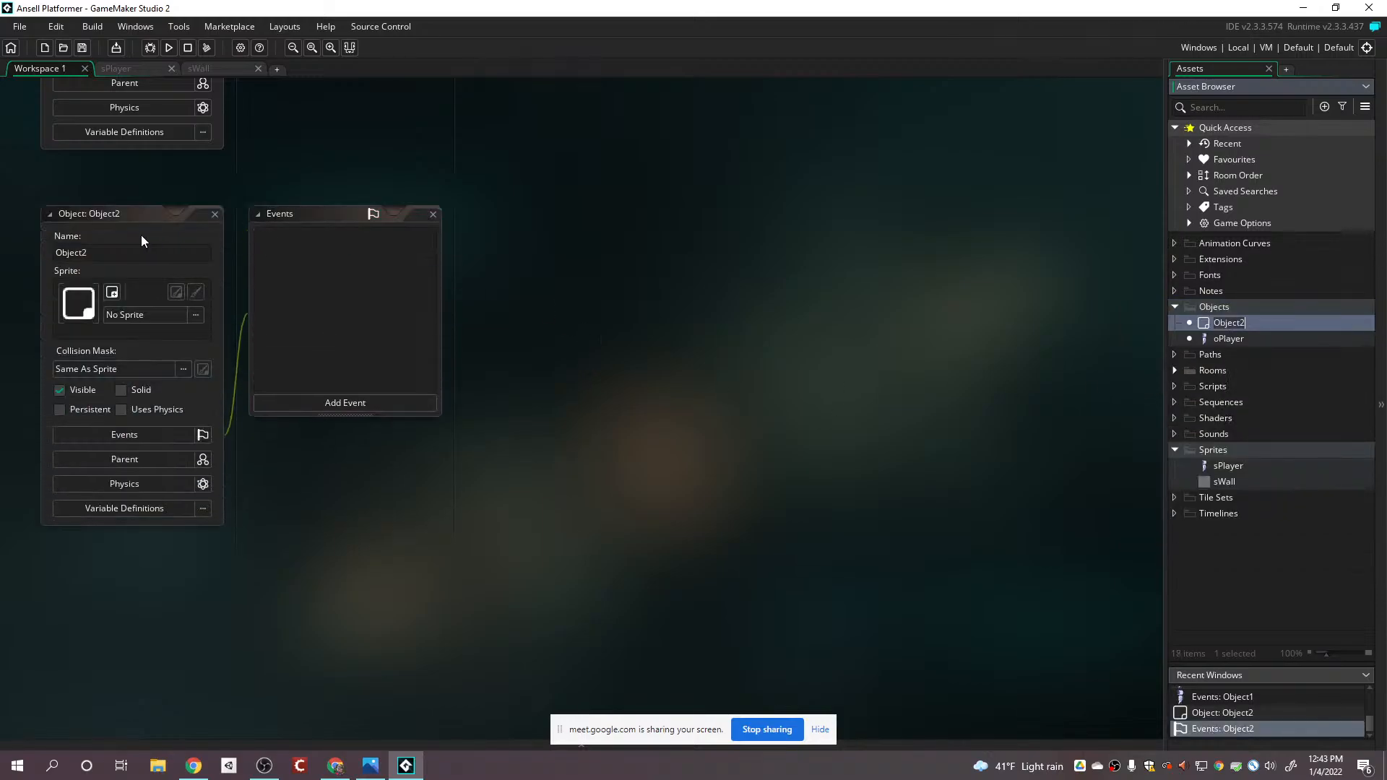
click(97, 253)
key(BackSpace)
key(BackSpace)
key(BackSpace)
key(BackSpace)
key(BackSpace)
key(BackSpace)
key(BackSpace)
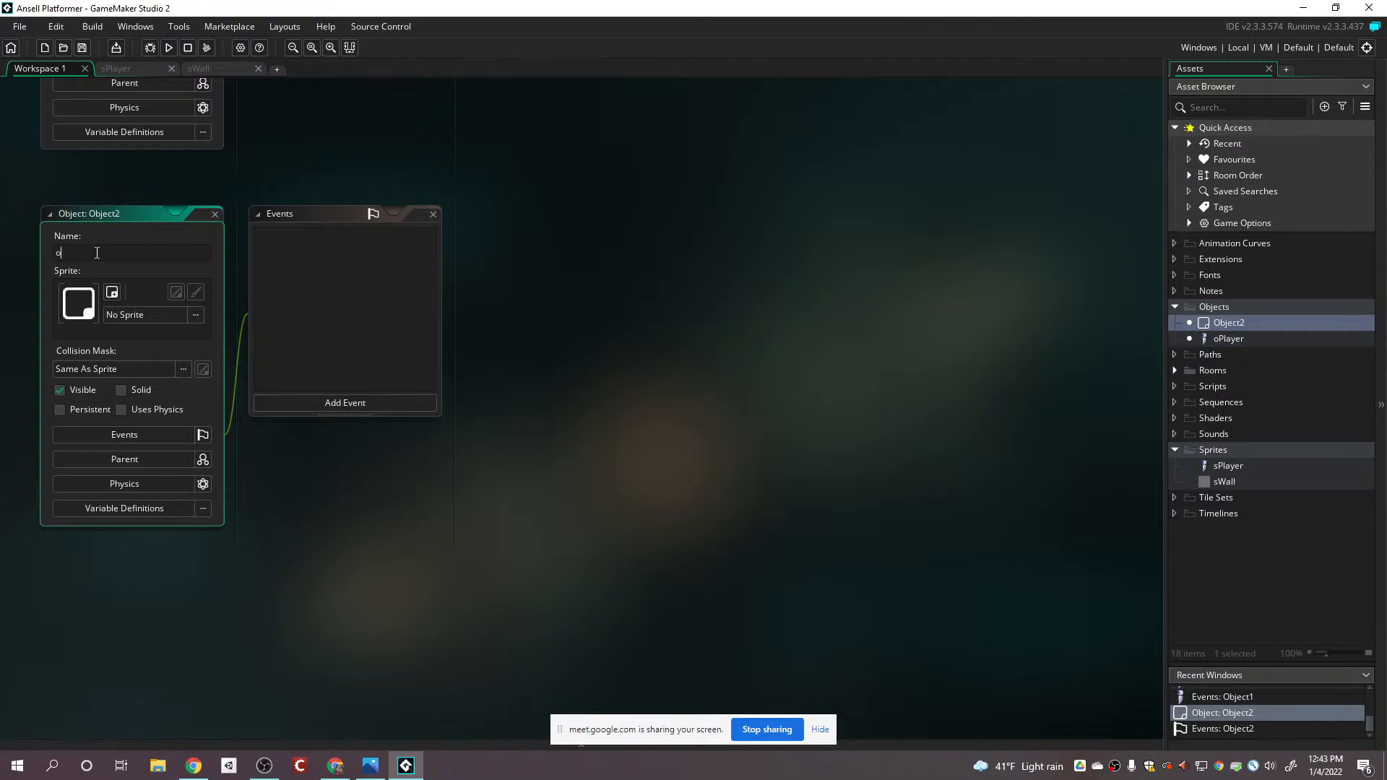
text(oWall)
- Assign the sWall sprite from the Sprites group to the oWall object
click(138, 318)
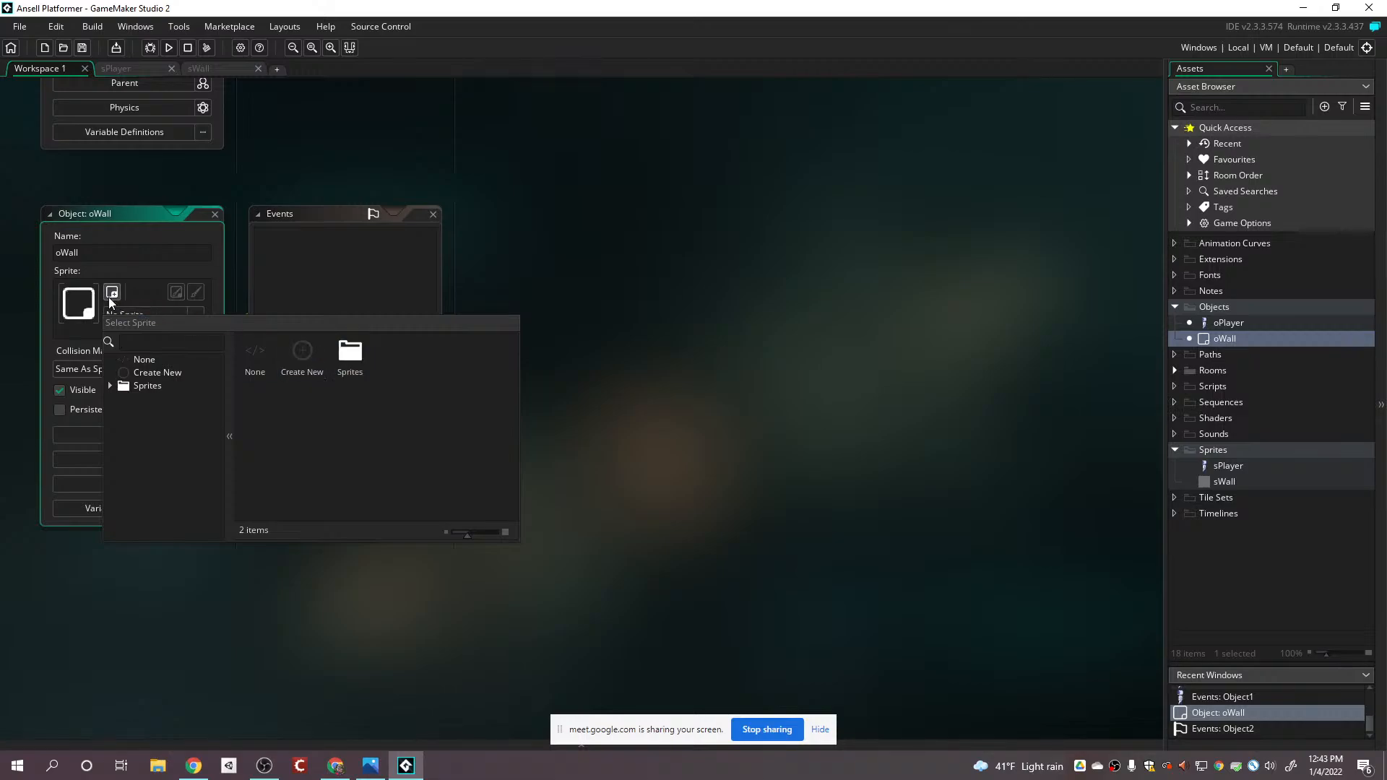
double_click(351, 356)
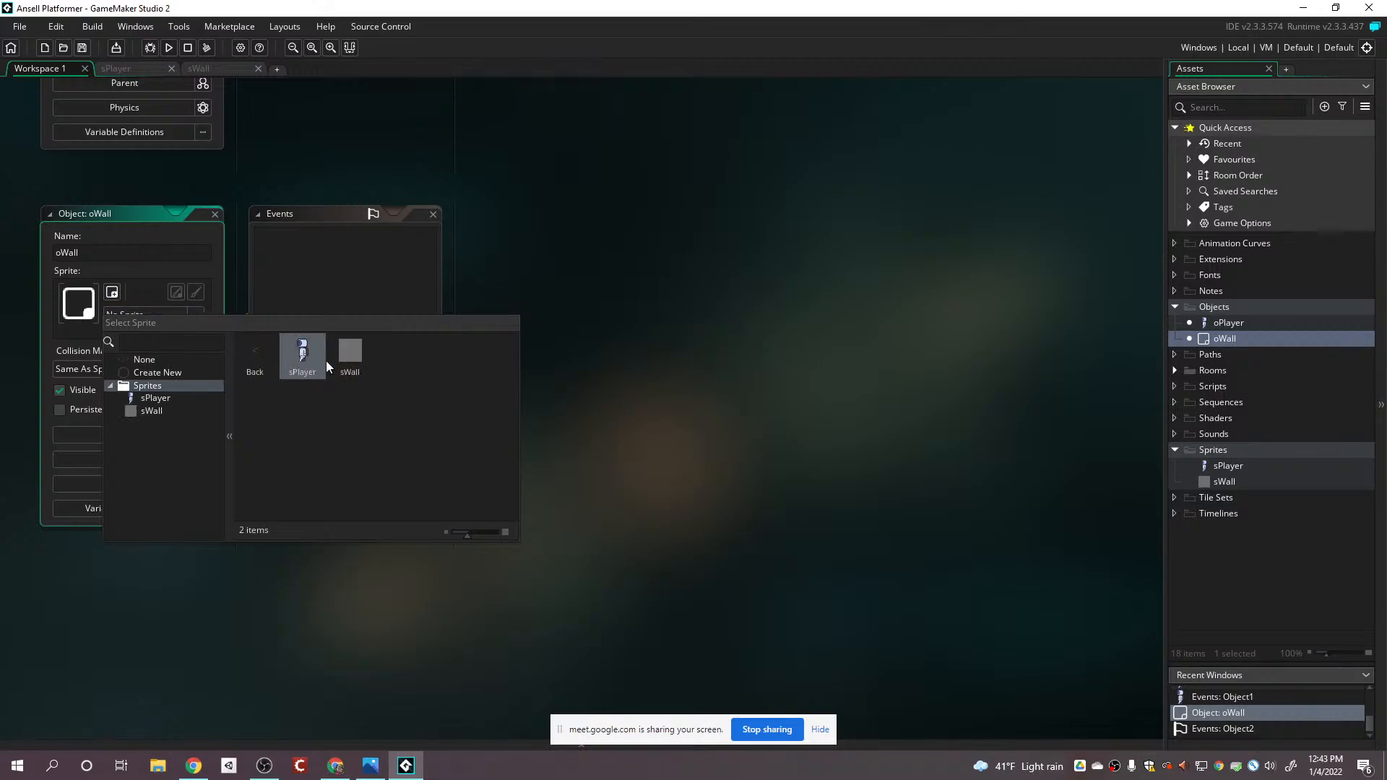
double_click(351, 356)
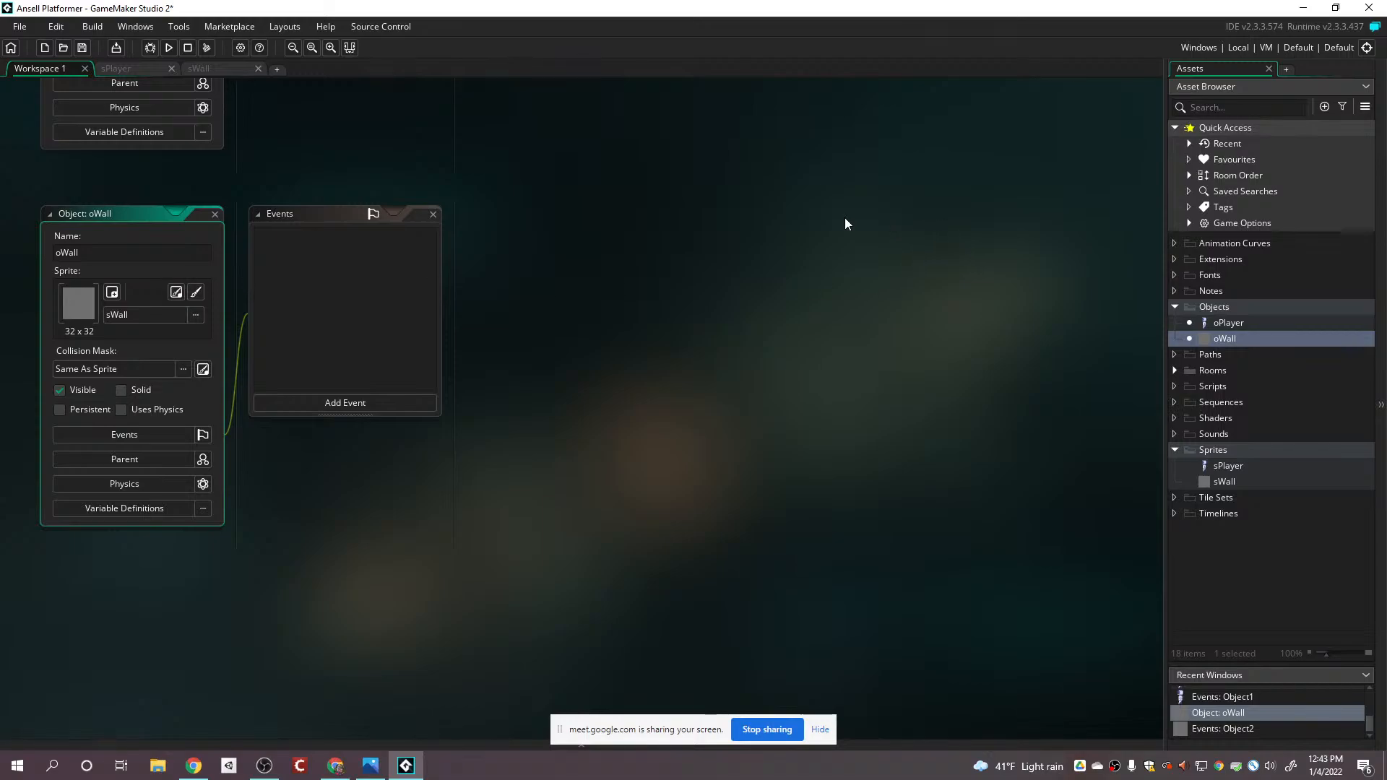
scroll(605, 216, up, 2)
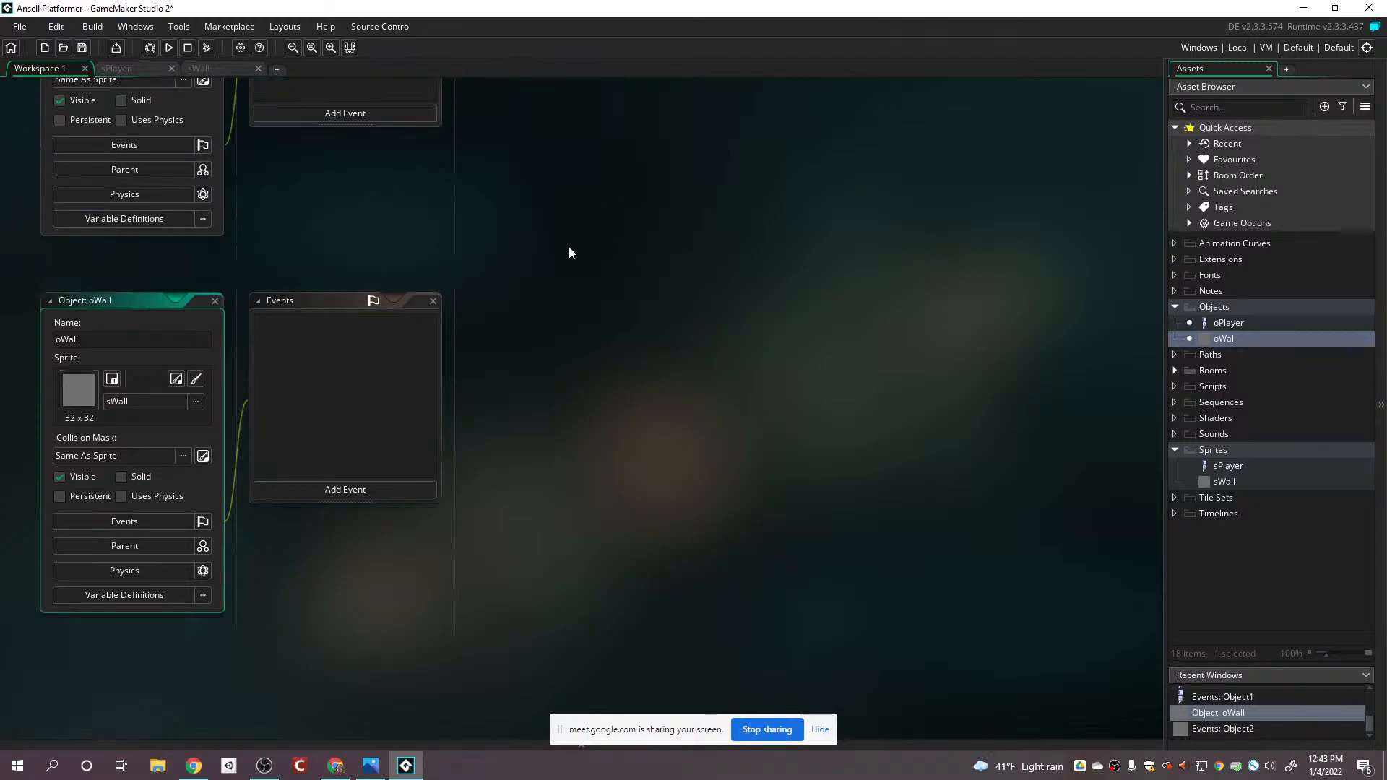